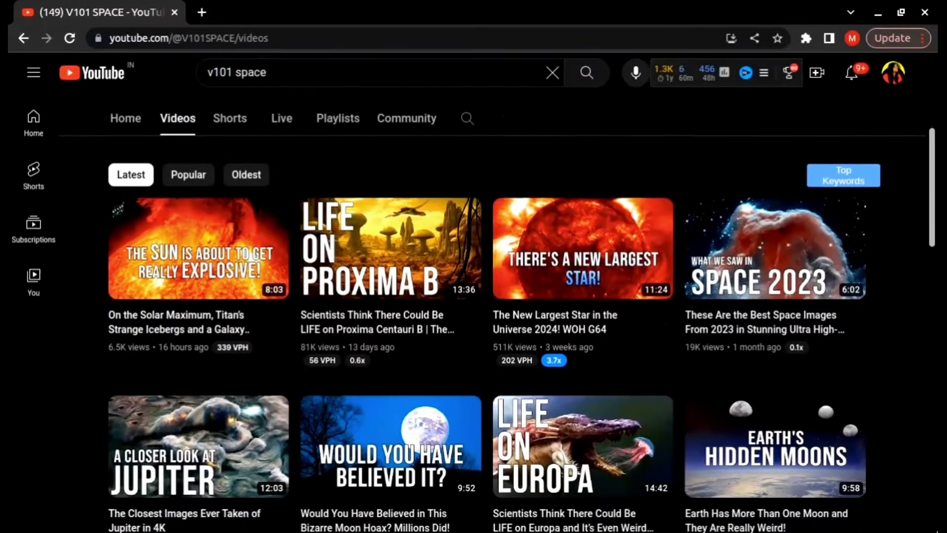
Step: Scroll through the video libraries of example channels such as V101 SPACE and Top Fives
{"action": "scroll", "coordinate": [473, 296], "scroll_direction": "down", "scroll_amount": 2}
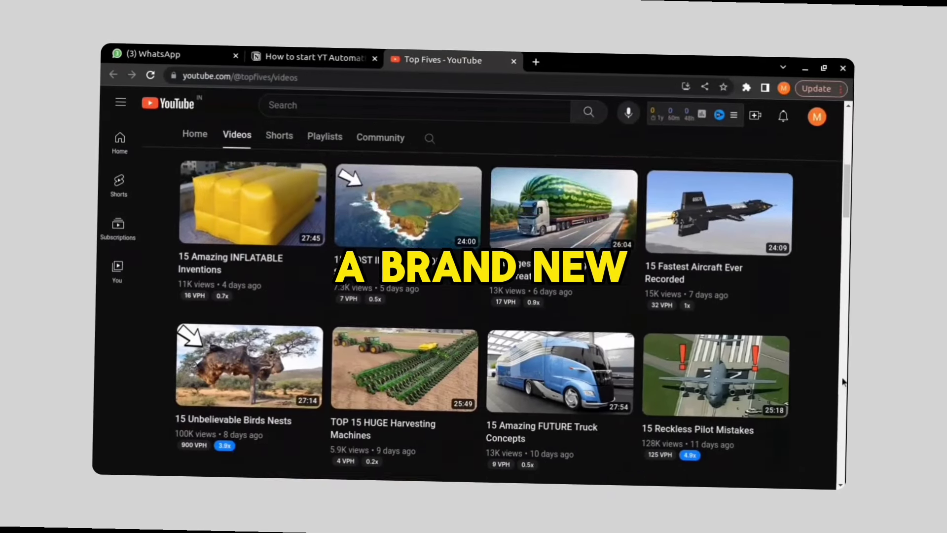
{"action": "scroll", "coordinate": [842, 380], "scroll_direction": "down", "scroll_amount": 4}
{"action": "scroll", "coordinate": [836, 346], "scroll_direction": "down", "scroll_amount": 4}
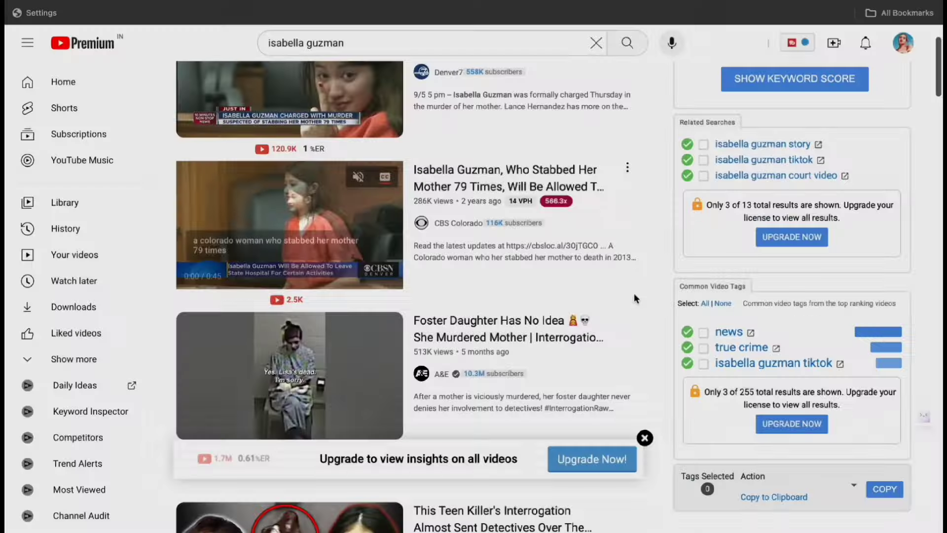
{"action": "scroll", "coordinate": [634, 298], "scroll_direction": "down", "scroll_amount": 1}
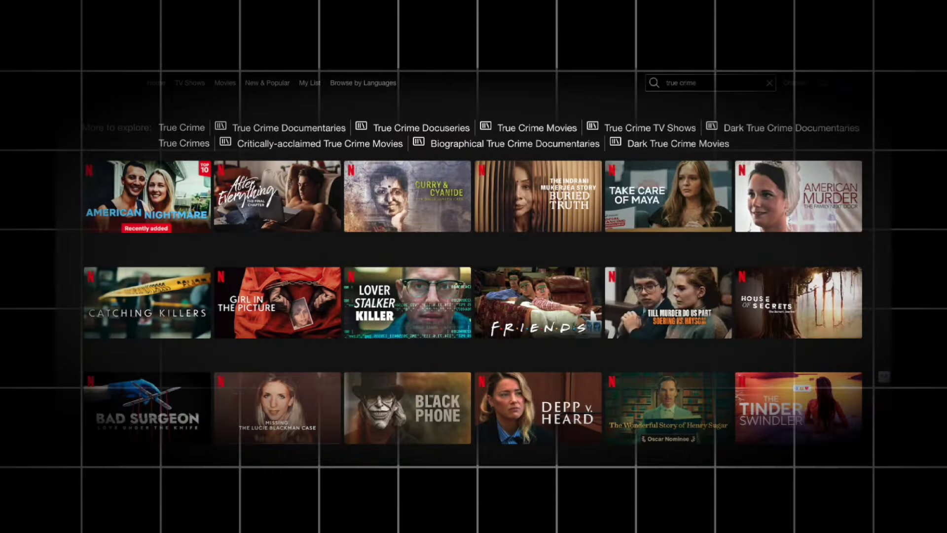
Step: Search YouTube for 'true crime stories' and scroll through the results
{"action": "type", "text": "true crime stories"}
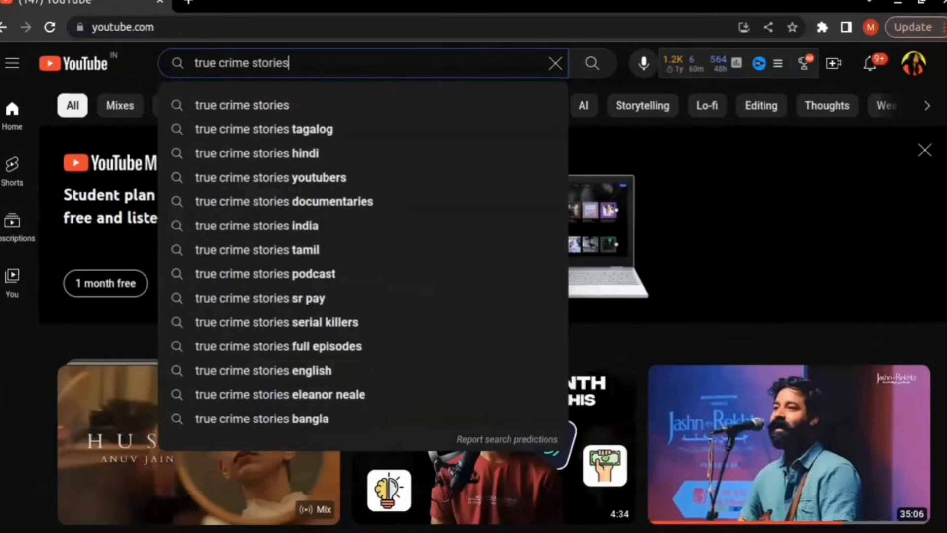
{"action": "key", "text": "Return"}
{"action": "scroll", "coordinate": [473, 266], "scroll_direction": "down", "scroll_amount": 5}
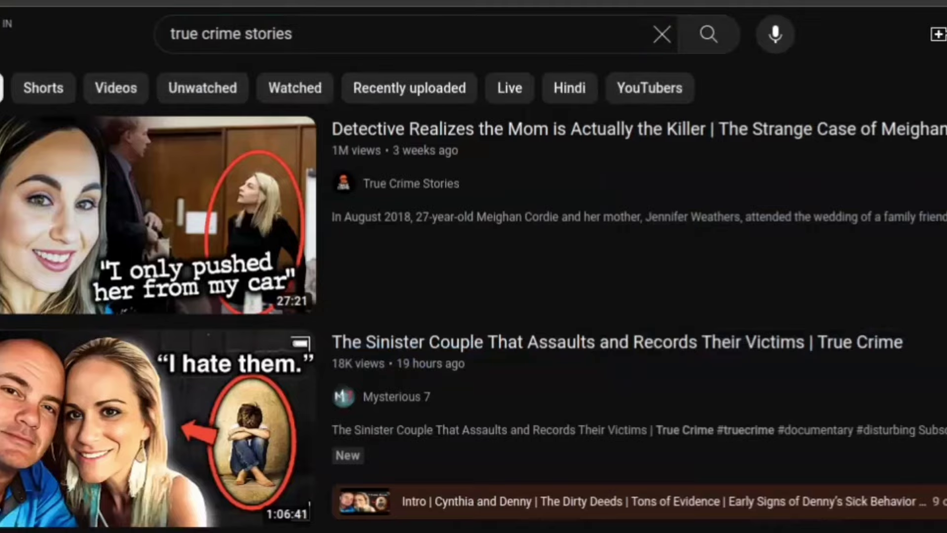
{"action": "scroll", "coordinate": [473, 267], "scroll_direction": "down", "scroll_amount": 10}
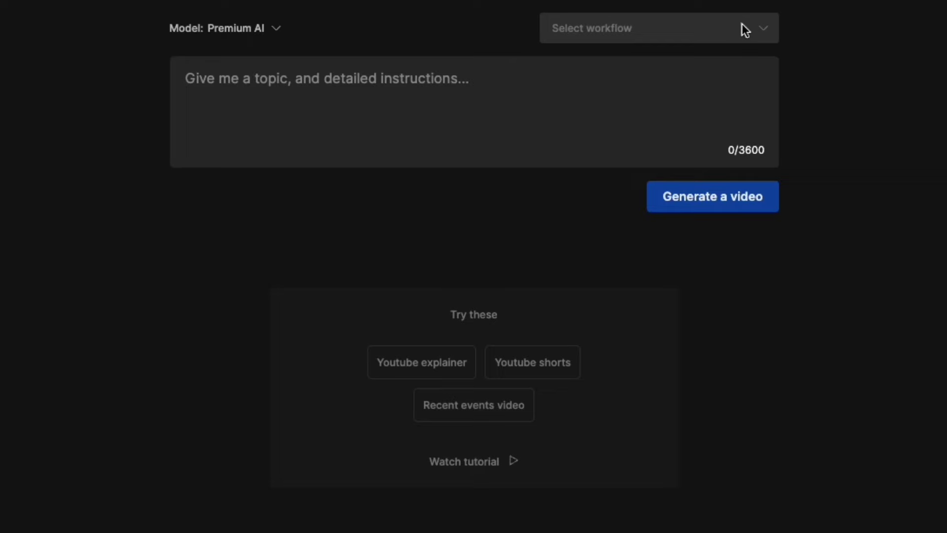
Step: Choose the Youtube explainer workflow and set the video length to 10 minutes
{"action": "left_click", "coordinate": [742, 26]}
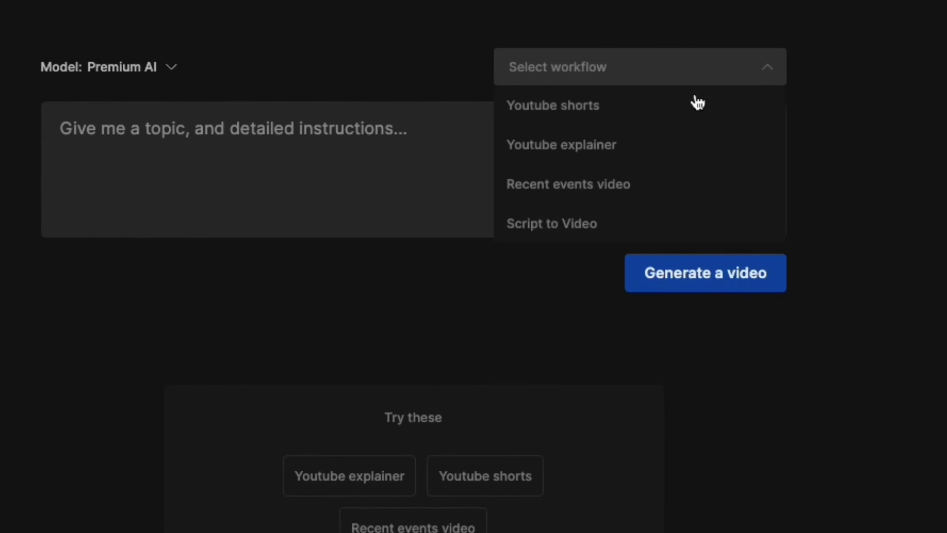
{"action": "left_click", "coordinate": [620, 148]}
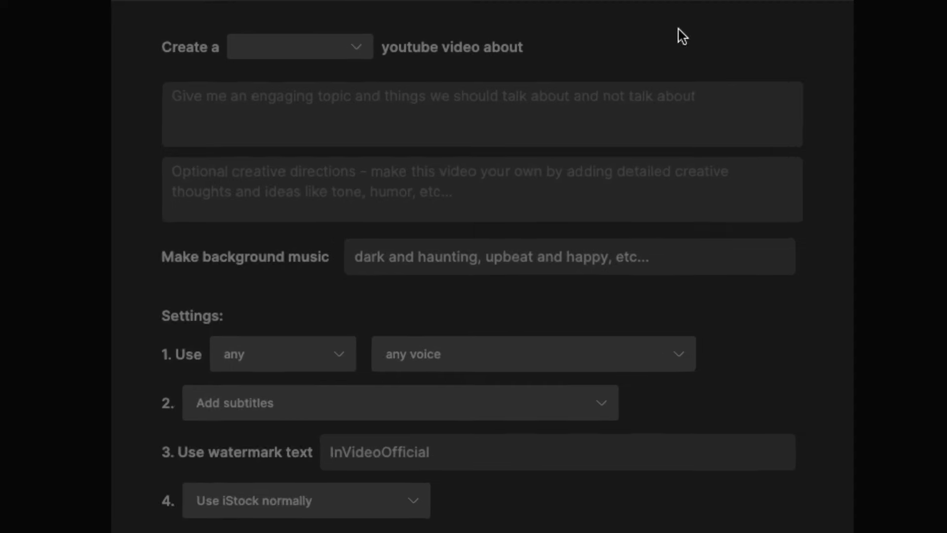
{"action": "left_click", "coordinate": [345, 99]}
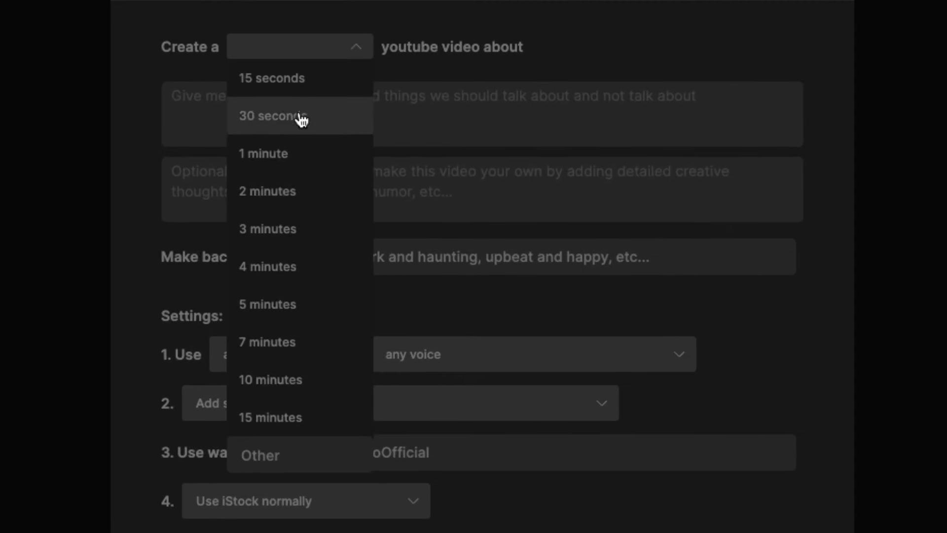
{"action": "left_click", "coordinate": [302, 375]}
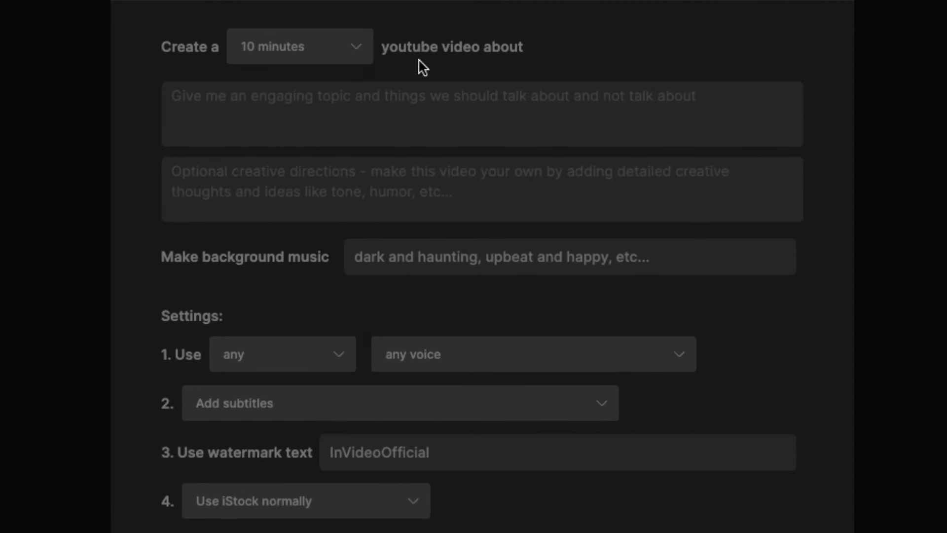
Step: Enter the Isabella Guzman story topic: impactful intro, case details, earlier life, whereabouts and verdict
{"action": "left_click", "coordinate": [242, 127]}
{"action": "type", "text": "The story o"}
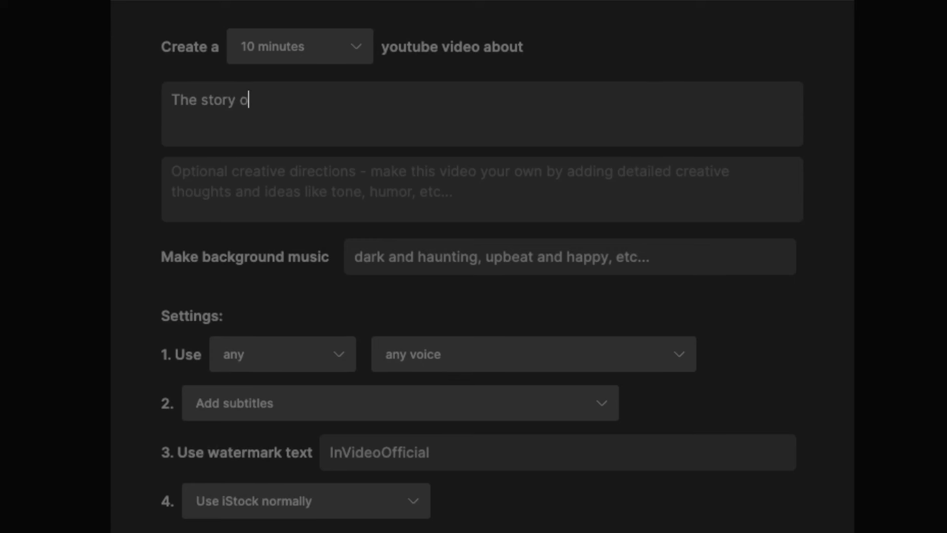
{"action": "type", "text": "f Isabella Guzman."}
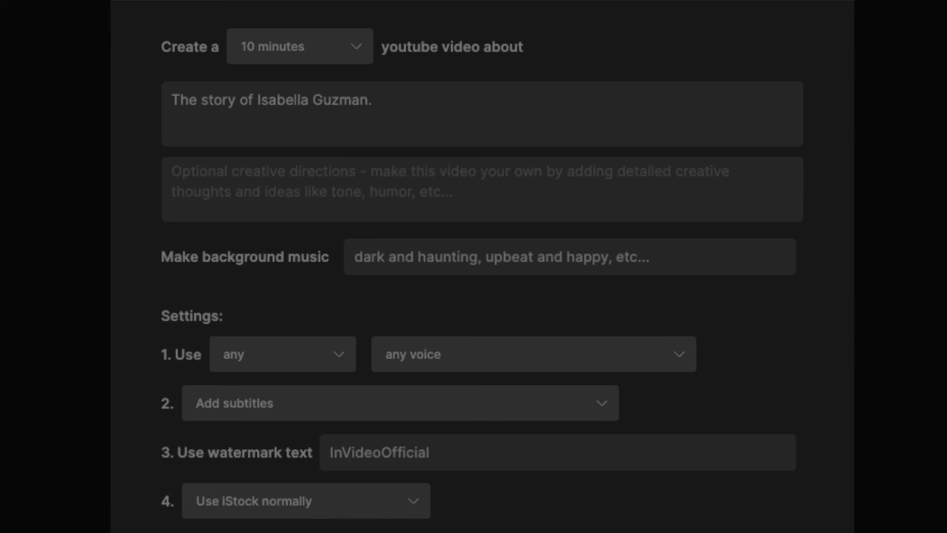
{"action": "type", "text": " Have an impactful intro that"}
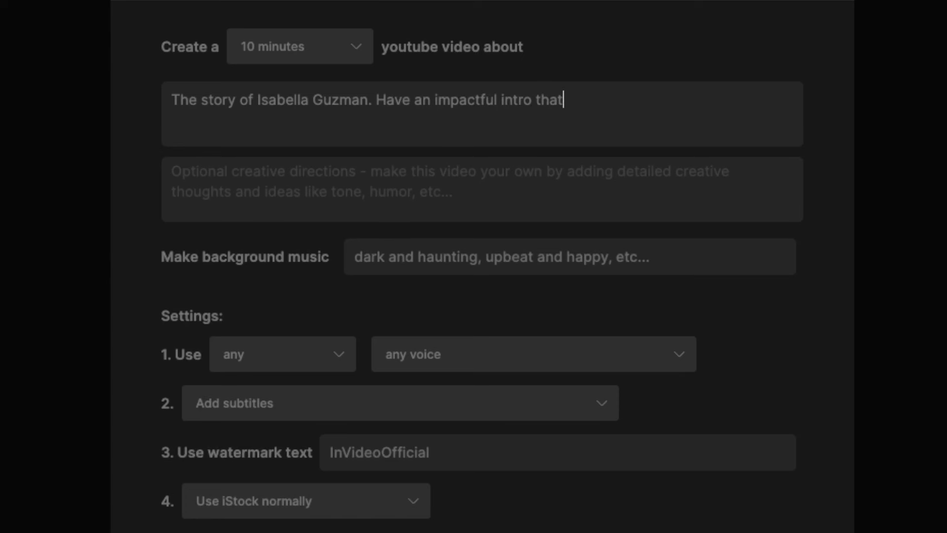
{"action": "type", "text": " is attention grabbing and starts with a"}
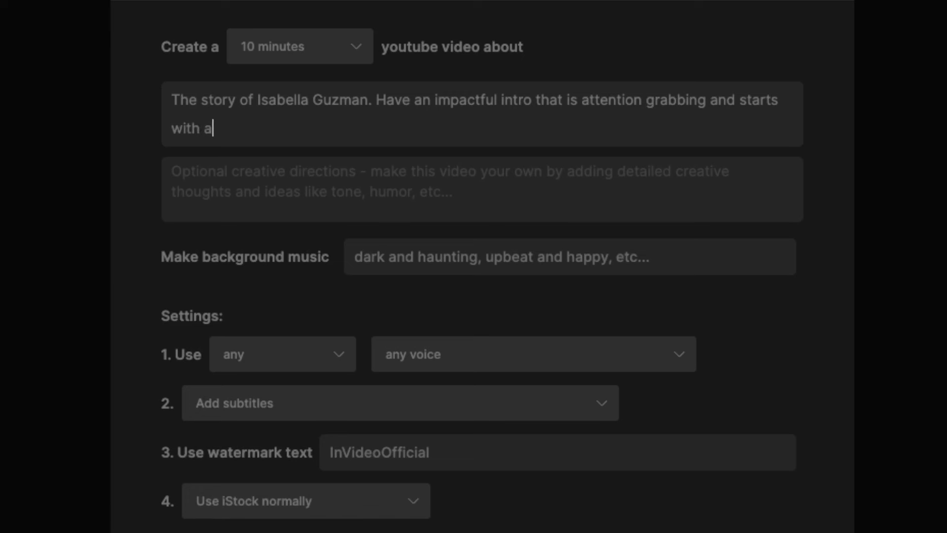
{"action": "type", "text": " bold statement"}
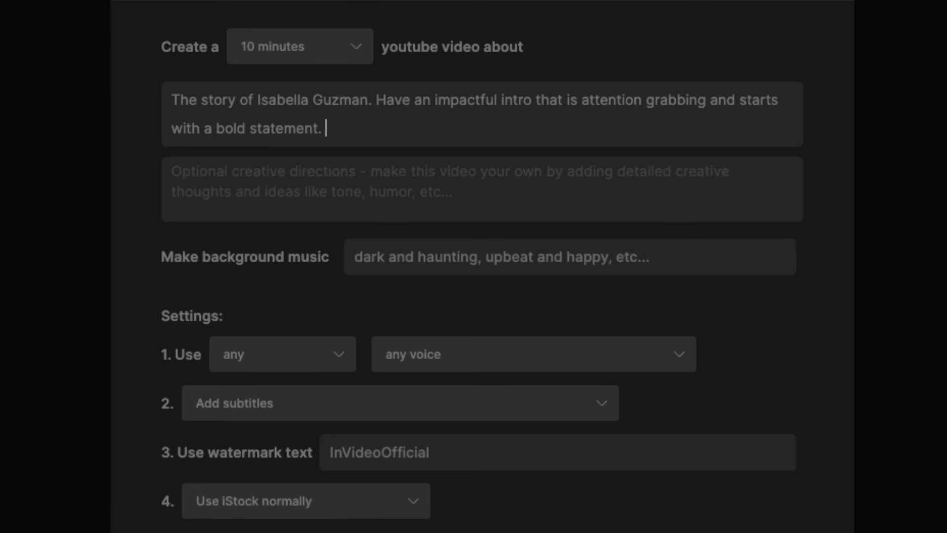
{"action": "type", "text": ". Talk about what the girl did"}
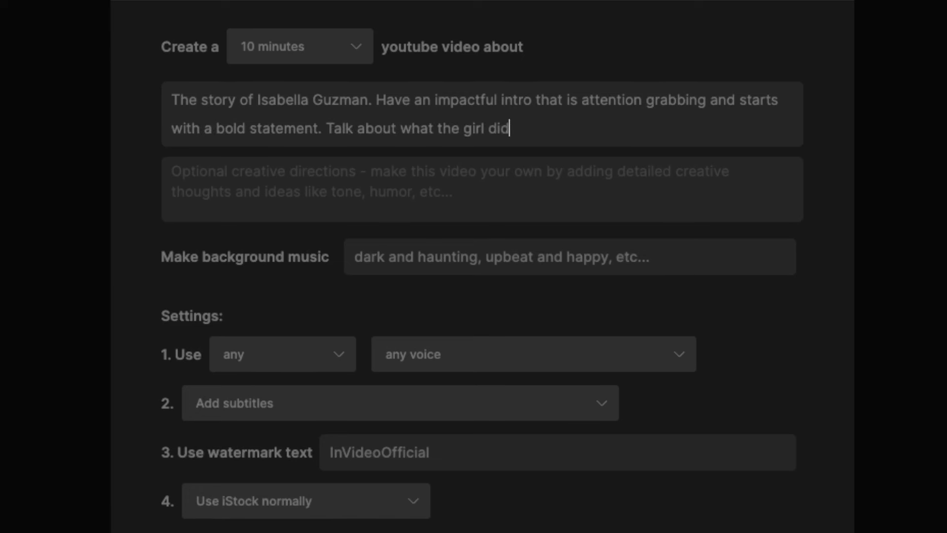
{"action": "type", "text": ", details of her case, the life of i"}
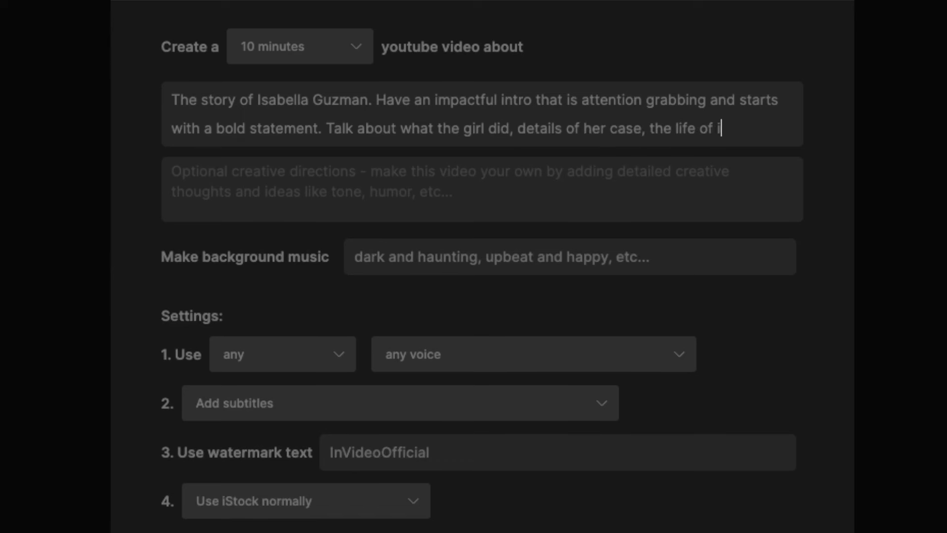
{"action": "type", "text": "sabella guzman before the mur"}
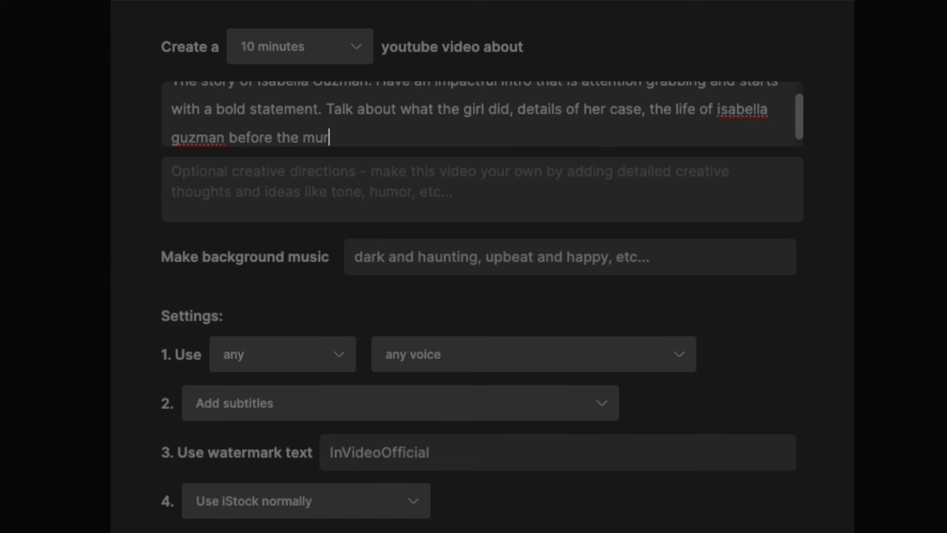
{"action": "type", "text": "der, where she is now, and what the vert"}
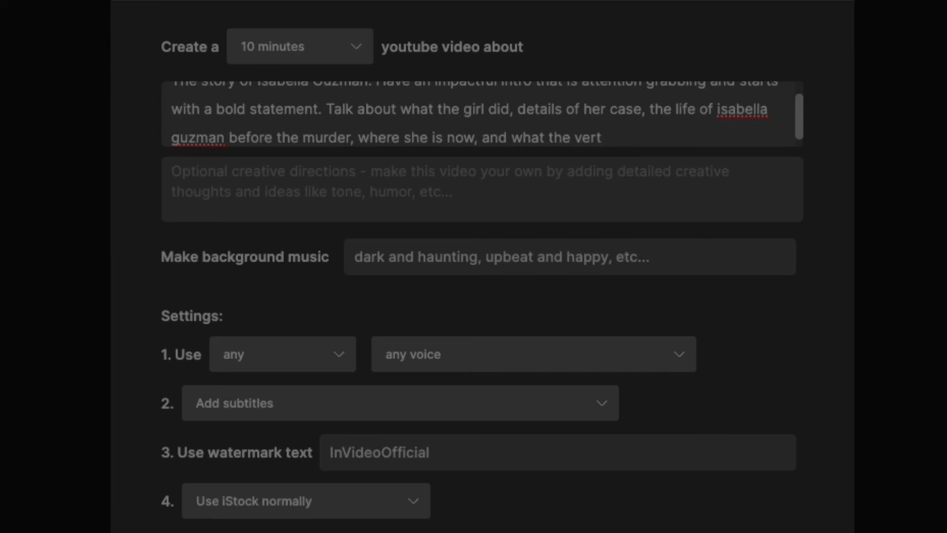
{"action": "key", "text": "BackSpace"}
Step: Finish the topic, then request dramatic colloquial narration, a dark creepy mood and the source article link
{"action": "type", "text": "dict is."}
{"action": "left_click", "coordinate": [173, 171]}
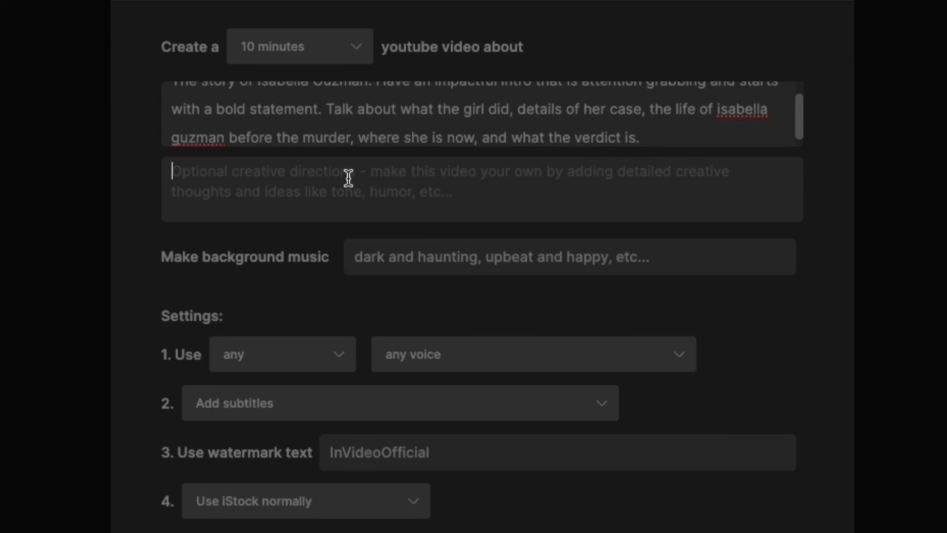
{"action": "type", "text": "Keep the language dramatic but colloquial. "}
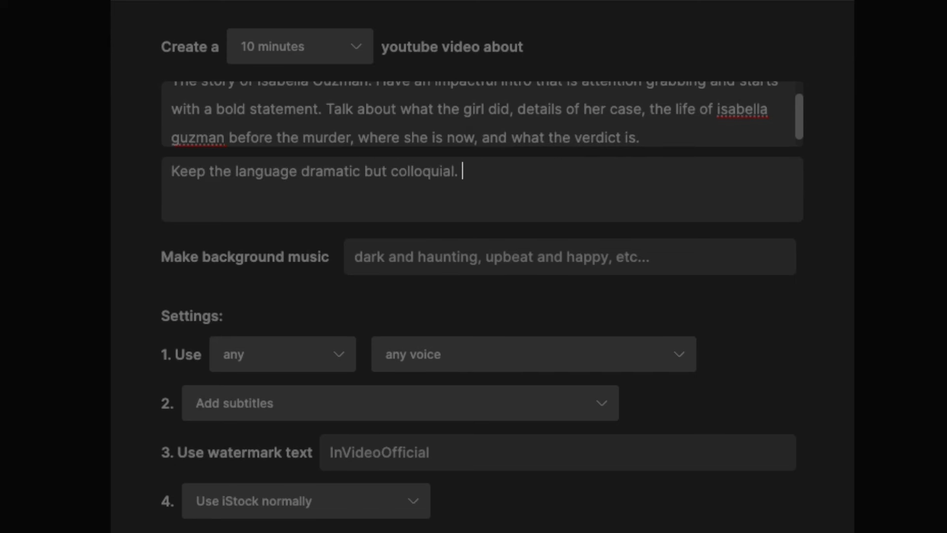
{"action": "type", "text": "Narrate it like a story. "}
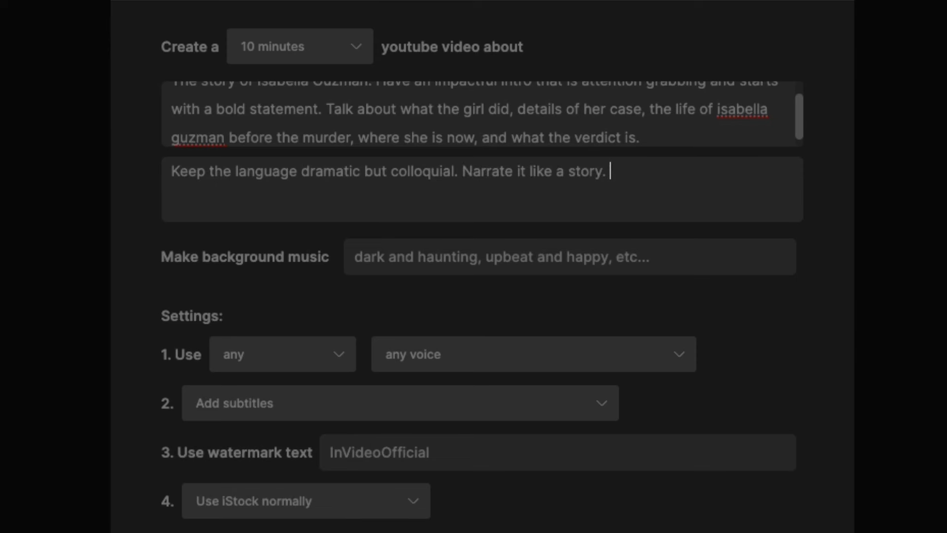
{"action": "type", "text": "The overall mood of the video should be dar"}
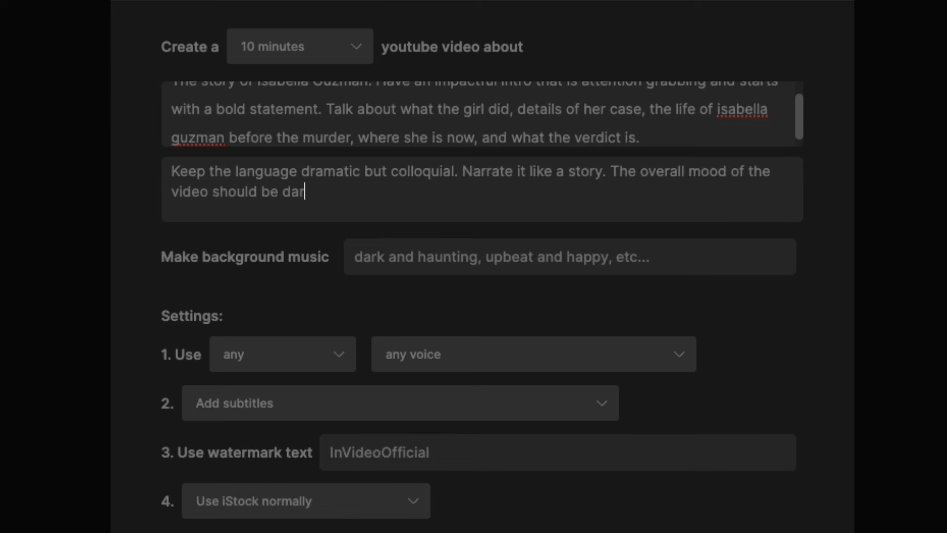
{"action": "type", "text": "k and creepy. The pacing needs to be suspenseful. The aim of the video is to"}
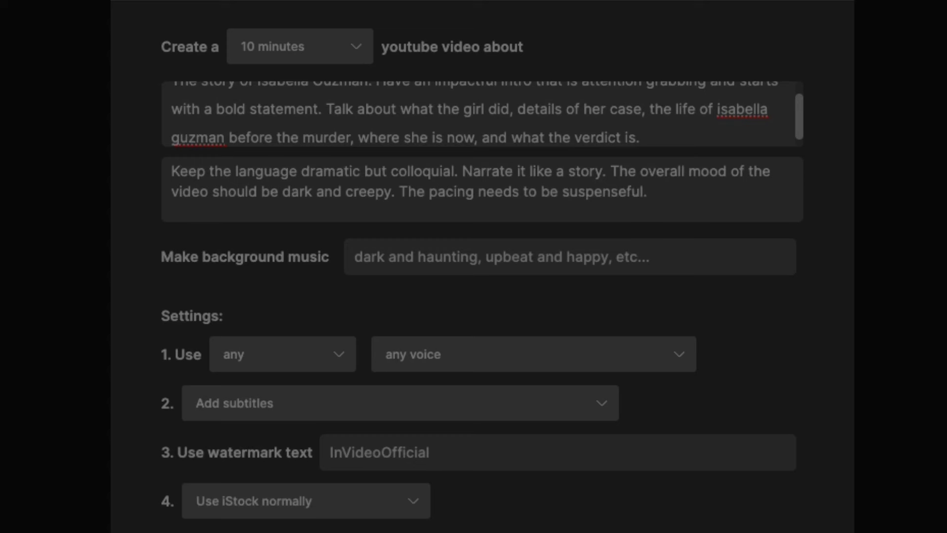
{"action": "type", "text": " hook the audience and give them the full story. Pick"}
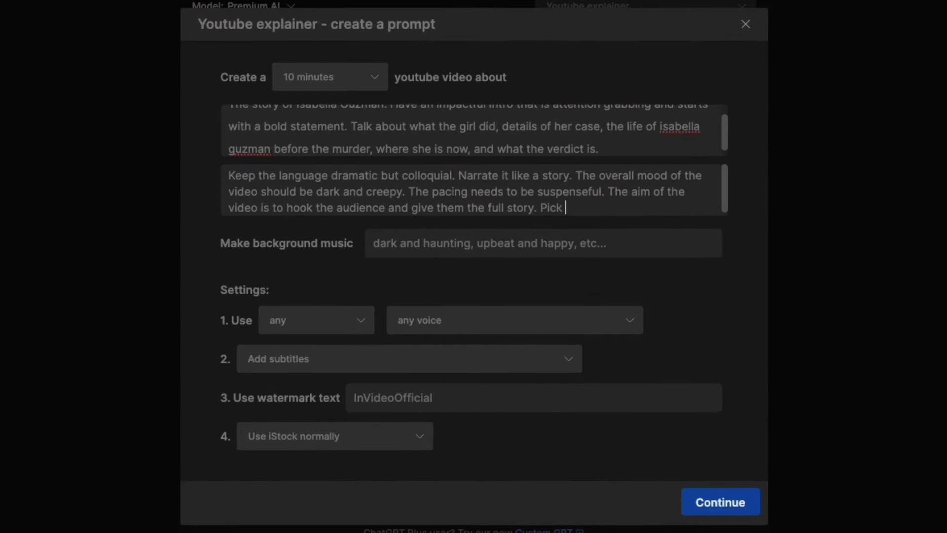
{"action": "type", "text": "information from this article:"}
{"action": "type", "text": "https://allthatsinteresting.com/isabella-guzman"}
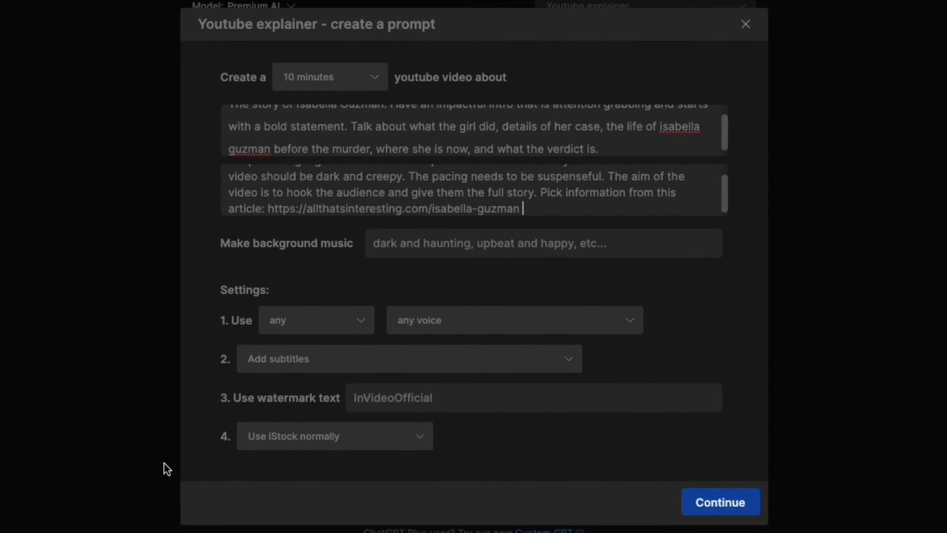
{"action": "key", "text": "Return"}
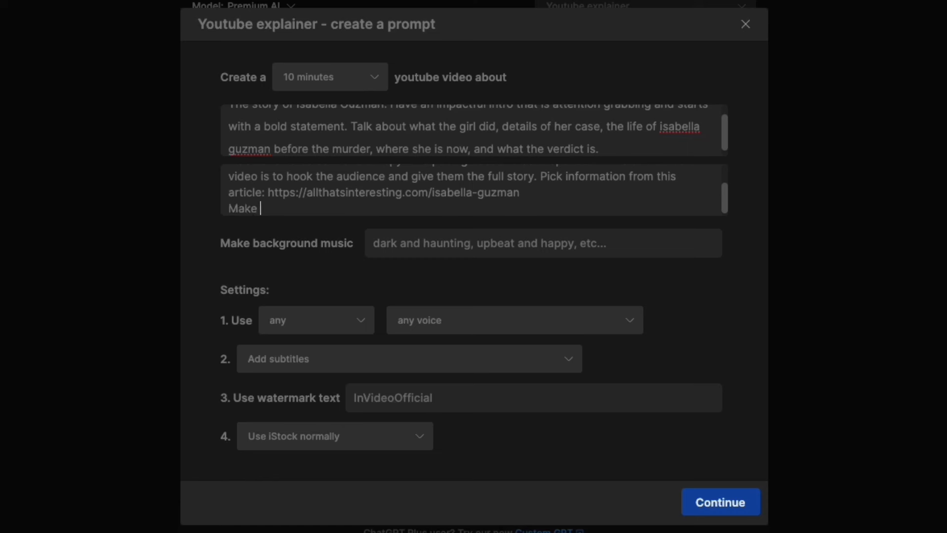
Step: Ask for a dynamic, persuasive, casual voiceover and begin describing dark background music
{"action": "type", "text": "Make the voiceover"}
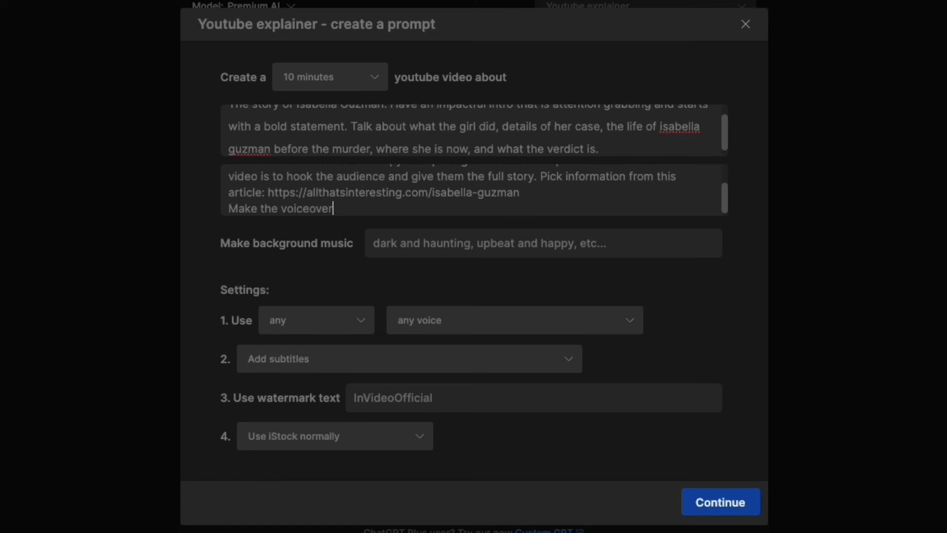
{"action": "type", "text": " dynamic and persuasive and have a casual word st"}
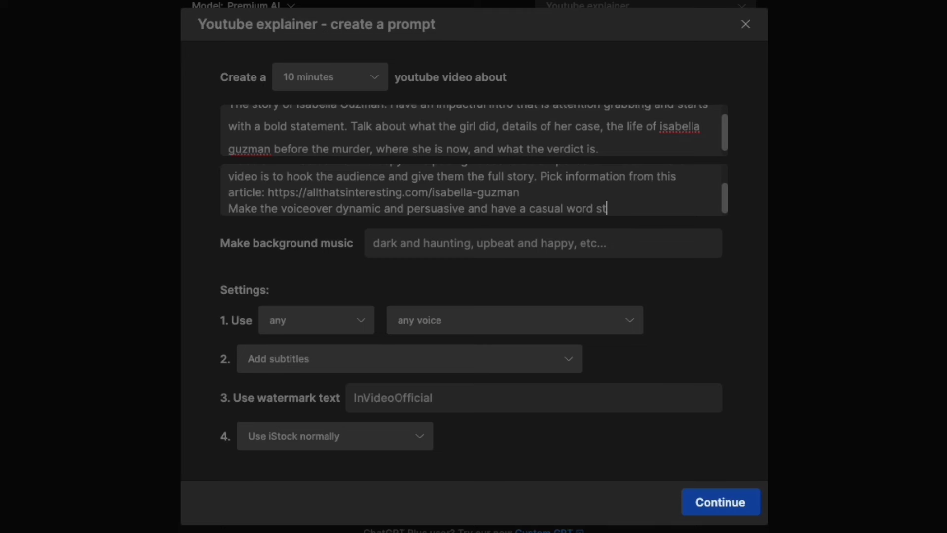
{"action": "type", "text": "yle"}
{"action": "left_click", "coordinate": [388, 243]}
{"action": "type", "text": "dark and suspenseful"}
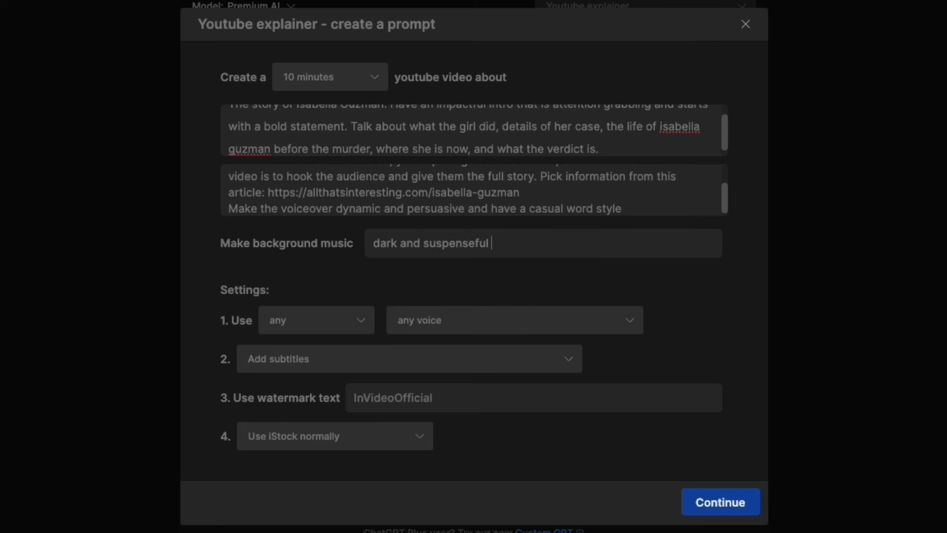
Step: Set the narrator to a female with a clear American voice
{"action": "left_click", "coordinate": [306, 327]}
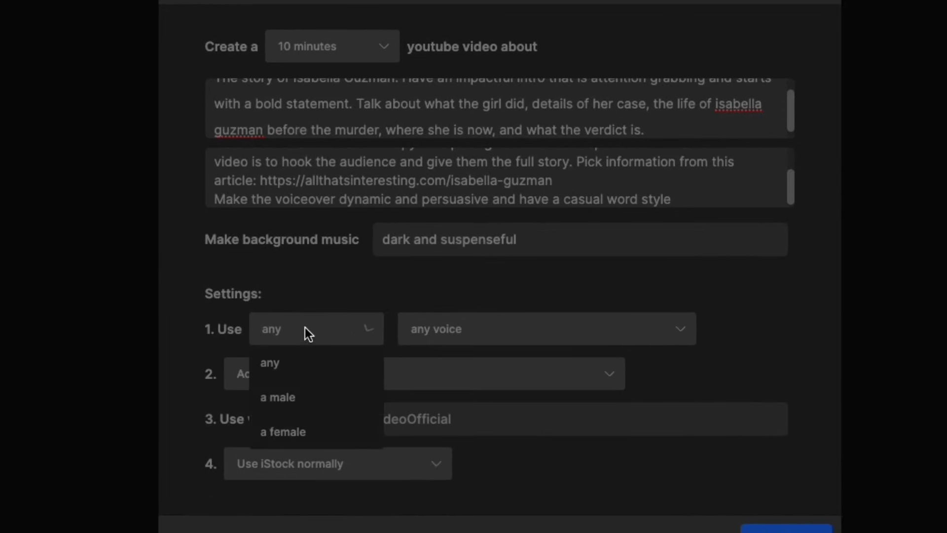
{"action": "left_click", "coordinate": [310, 429]}
{"action": "left_click", "coordinate": [478, 327]}
{"action": "left_click", "coordinate": [484, 399]}
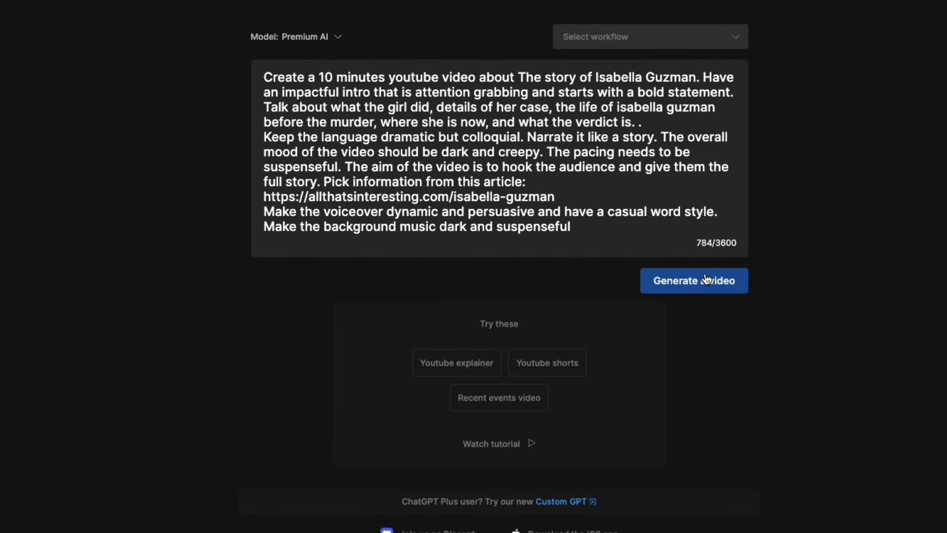
Step: Generate the video, keeping True Crime Enthusiasts, Dark and Youtube as audience, look and platform
{"action": "left_click", "coordinate": [706, 279]}
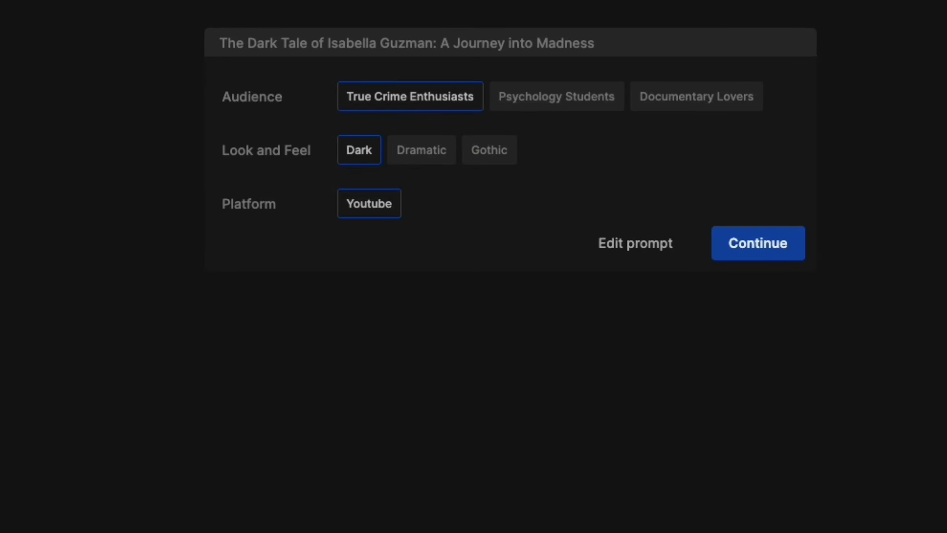
{"action": "left_click", "coordinate": [740, 247]}
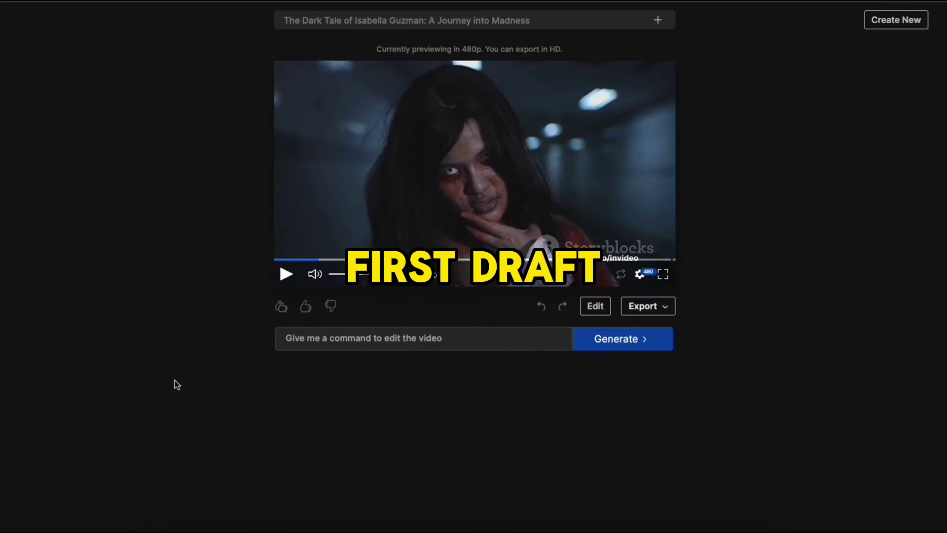
Step: Request a British male voiceover for the draft video
{"action": "left_click", "coordinate": [309, 341]}
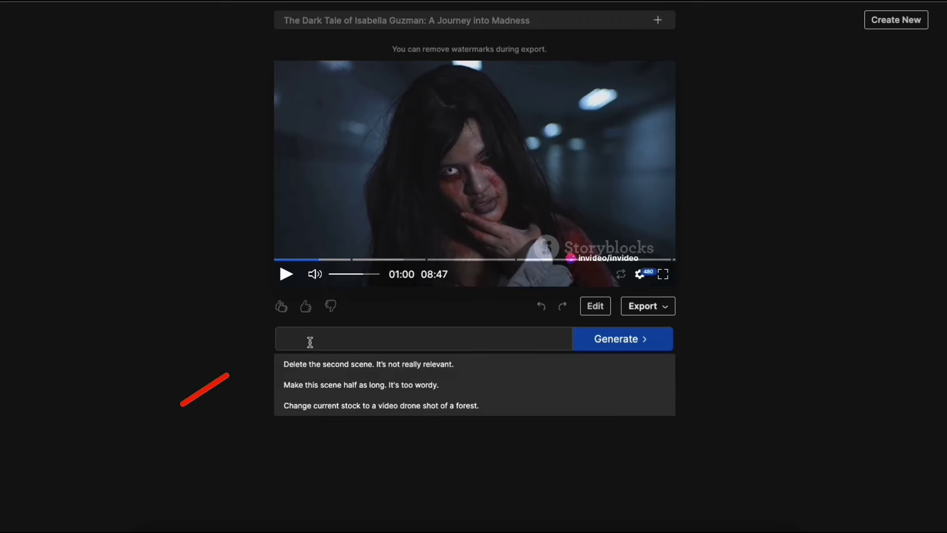
{"action": "type", "text": "Change the voiceover to a British male"}
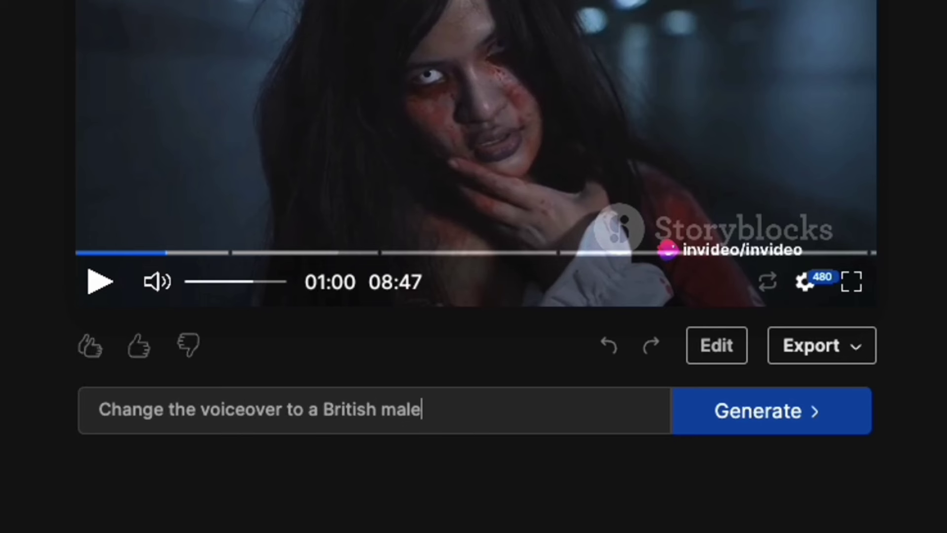
{"action": "left_click", "coordinate": [749, 432]}
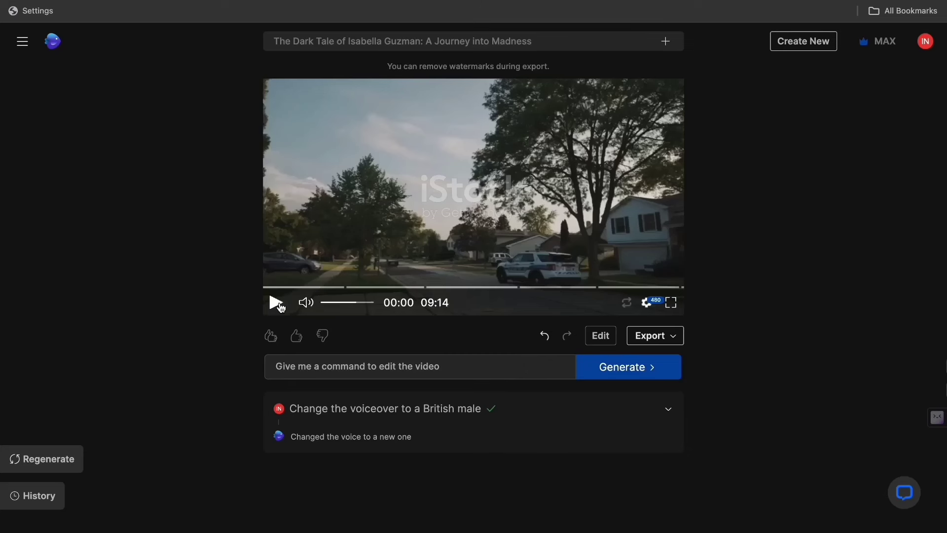
Step: Preview the updated video, then submit 'Add subtitles' as the next edit command
{"action": "left_click", "coordinate": [101, 282]}
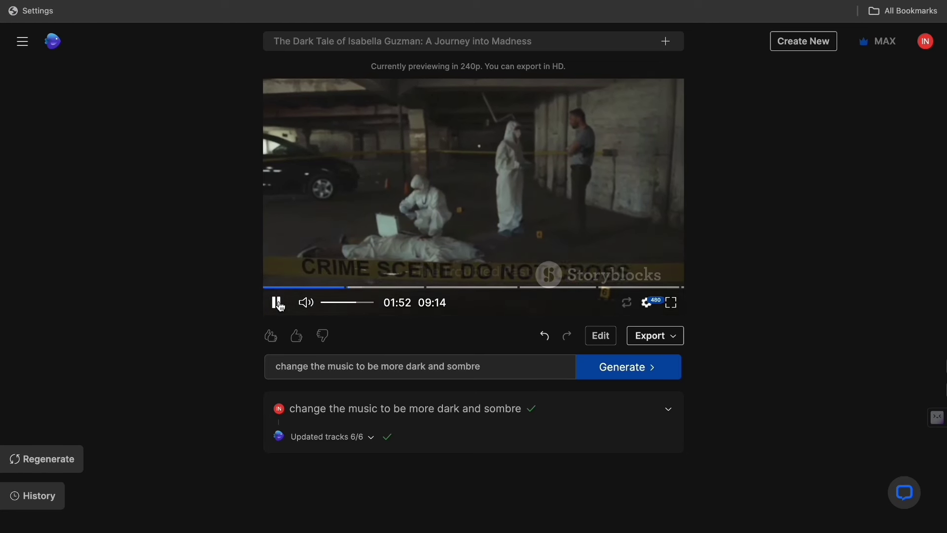
{"action": "left_click", "coordinate": [277, 302]}
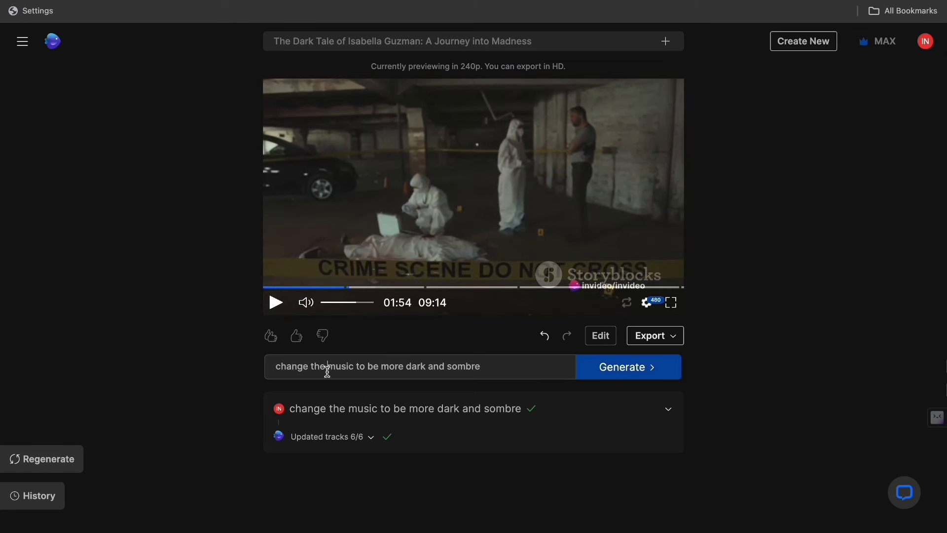
{"action": "key", "text": "ctrl+a"}
{"action": "type", "text": "Add"}
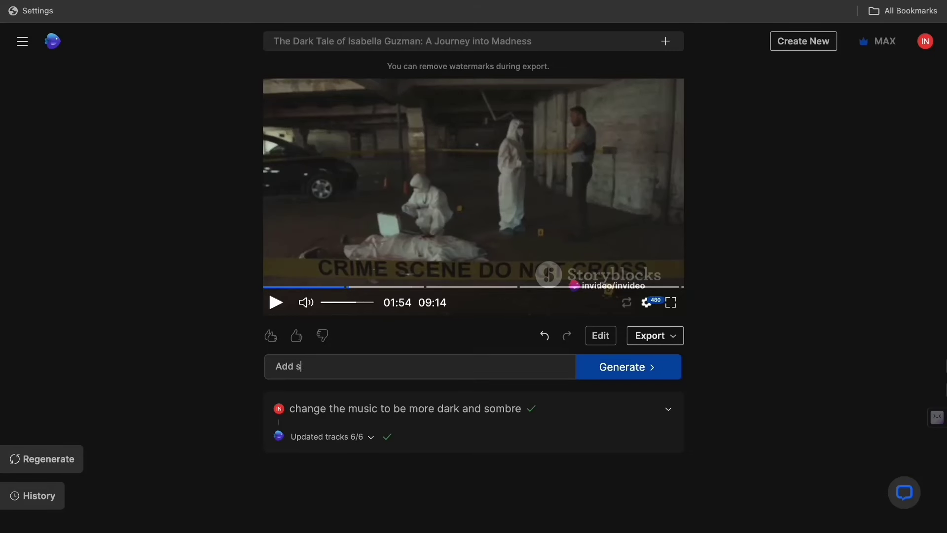
{"action": "type", "text": " subtitles"}
{"action": "key", "text": "Return"}
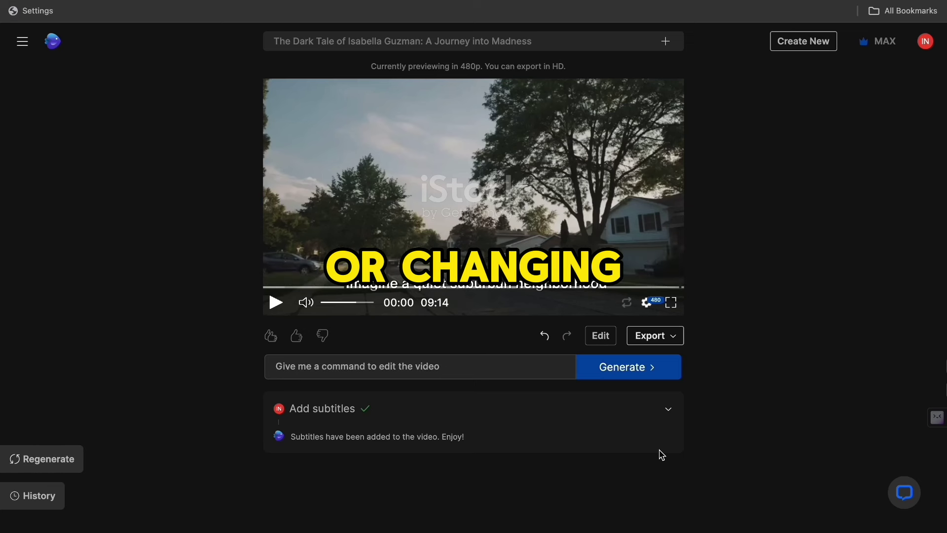
Step: Open the Edit media view for the subtitled video's scenes
{"action": "left_click", "coordinate": [601, 337]}
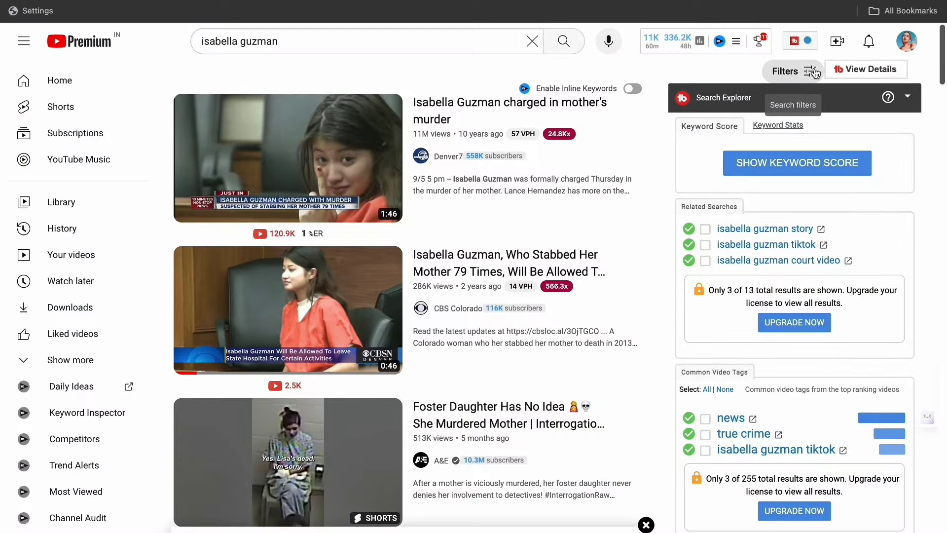
Step: Filter the isabella guzman search results to Creative Commons videos
{"action": "left_click", "coordinate": [810, 73]}
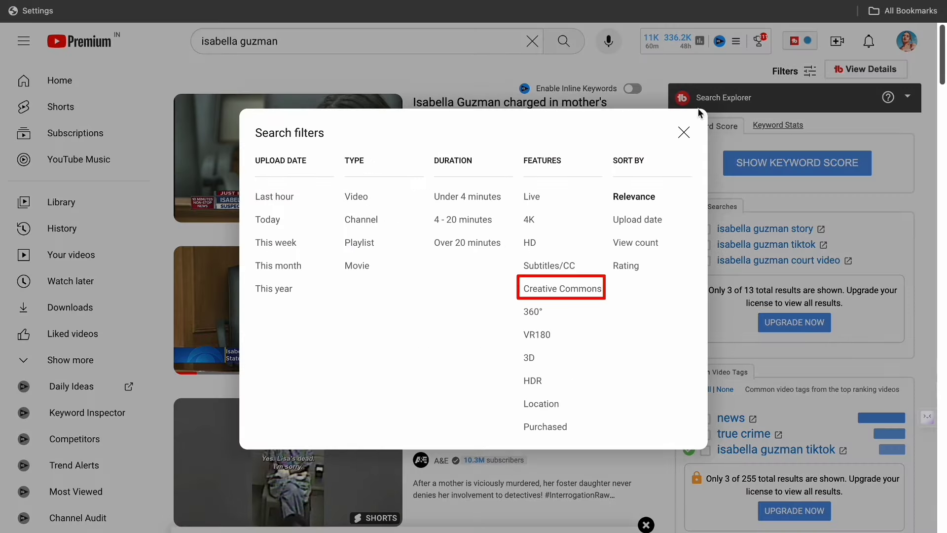
{"action": "left_click", "coordinate": [570, 291]}
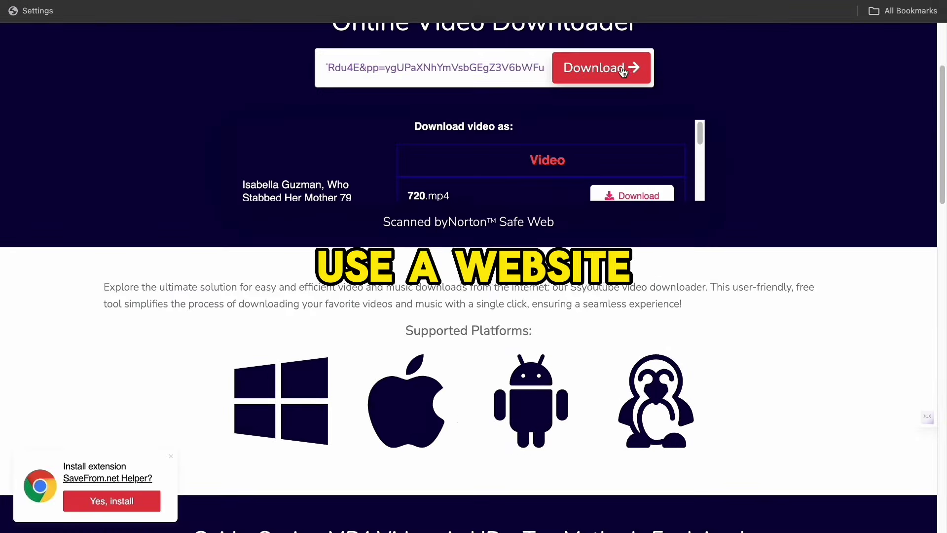
{"action": "scroll", "coordinate": [550, 151], "scroll_direction": "down", "scroll_amount": 1}
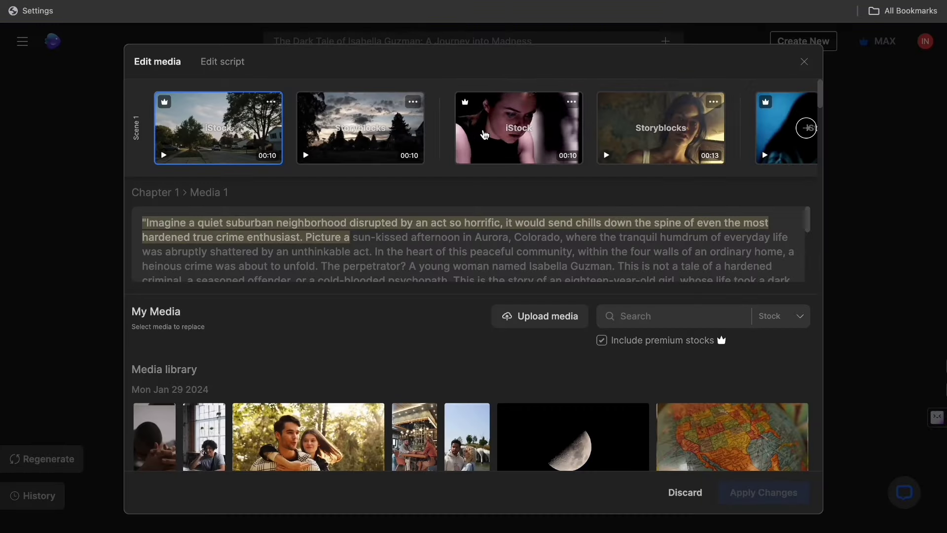
Step: Upload the three Isabella Guzman clips from the Desktop into the media library
{"action": "left_click", "coordinate": [484, 135]}
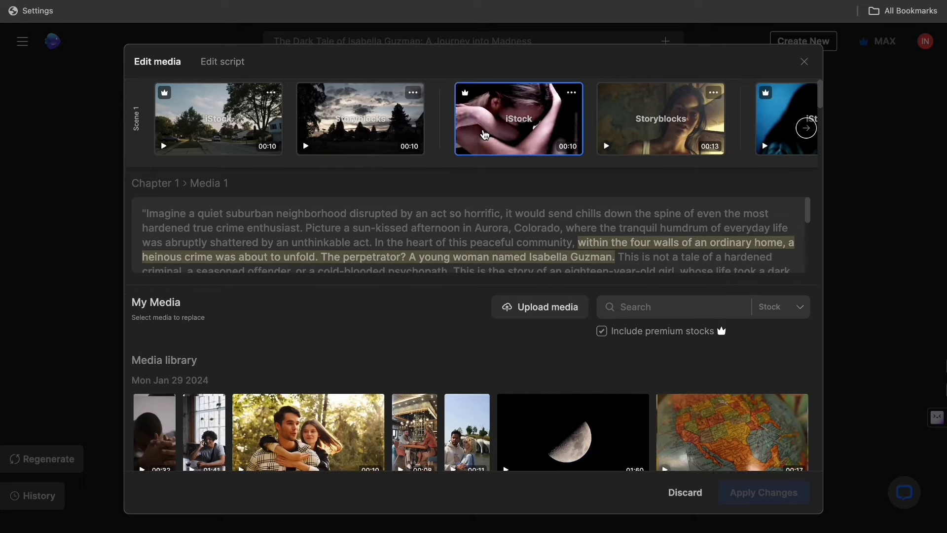
{"action": "scroll", "coordinate": [484, 134], "scroll_direction": "down", "scroll_amount": 1}
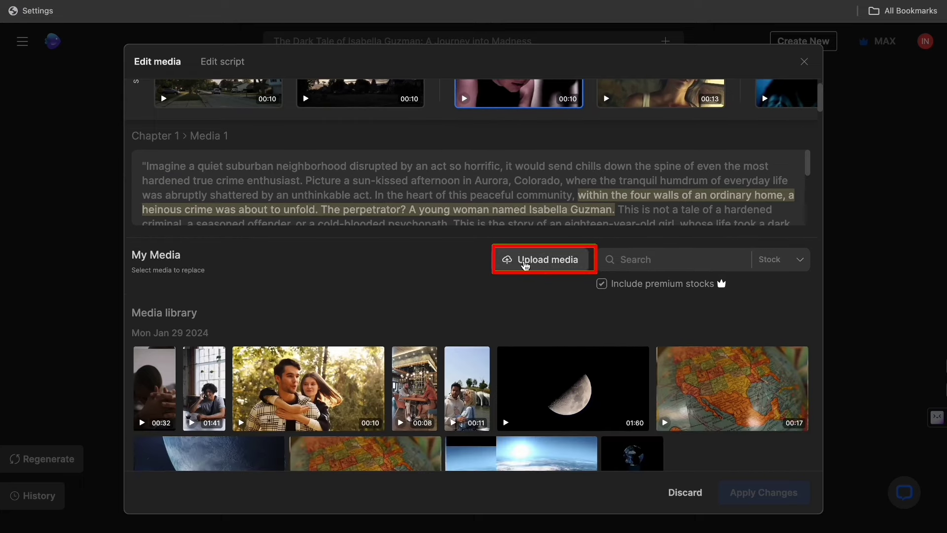
{"action": "left_click", "coordinate": [526, 266]}
{"action": "left_click", "coordinate": [224, 199]}
{"action": "left_click", "coordinate": [404, 116]}
{"action": "left_click", "coordinate": [552, 118], "text": "super"}
{"action": "left_click", "coordinate": [636, 118], "text": "super"}
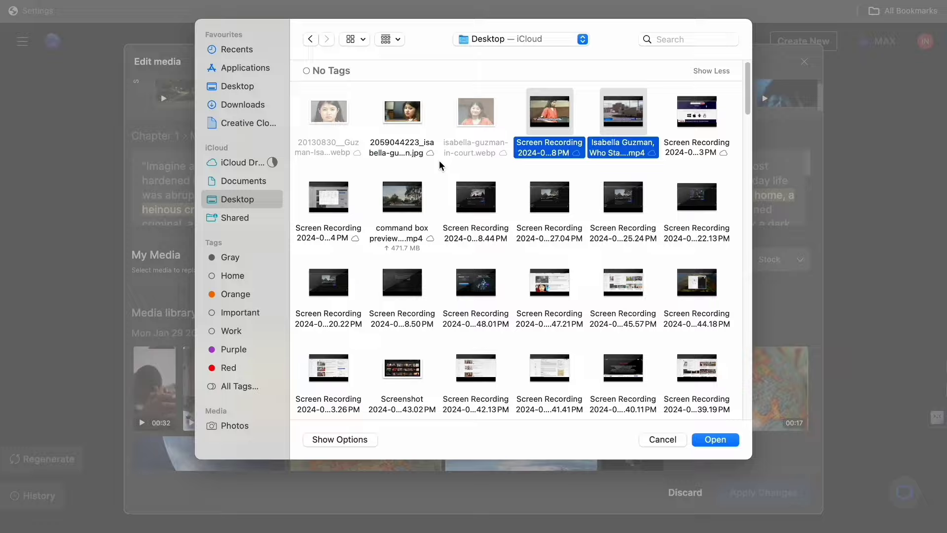
{"action": "left_click", "coordinate": [716, 438]}
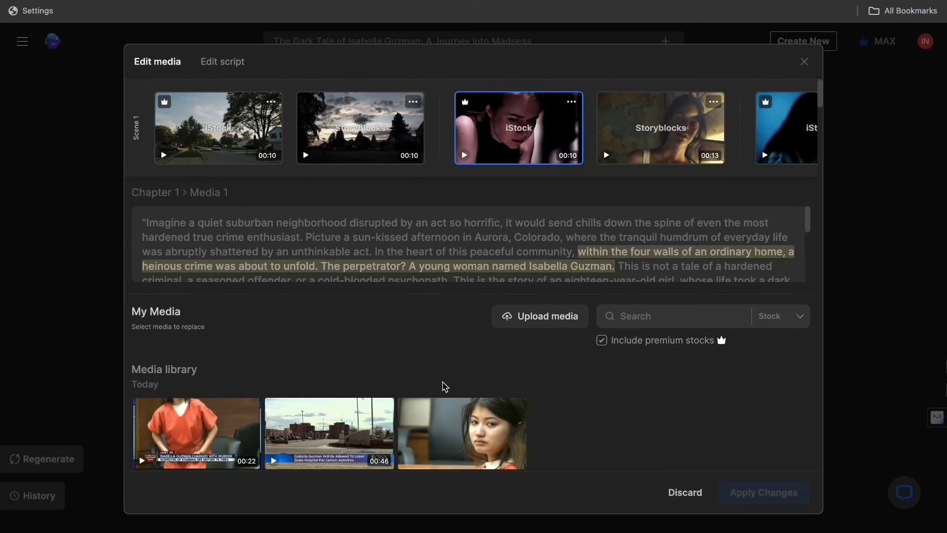
Step: Replace the 00:13 Storyblocks clip in scene 1 with the uploaded 00:46 news clip
{"action": "scroll", "coordinate": [653, 359], "scroll_direction": "down", "scroll_amount": 1}
{"action": "scroll", "coordinate": [652, 359], "scroll_direction": "up", "scroll_amount": 1}
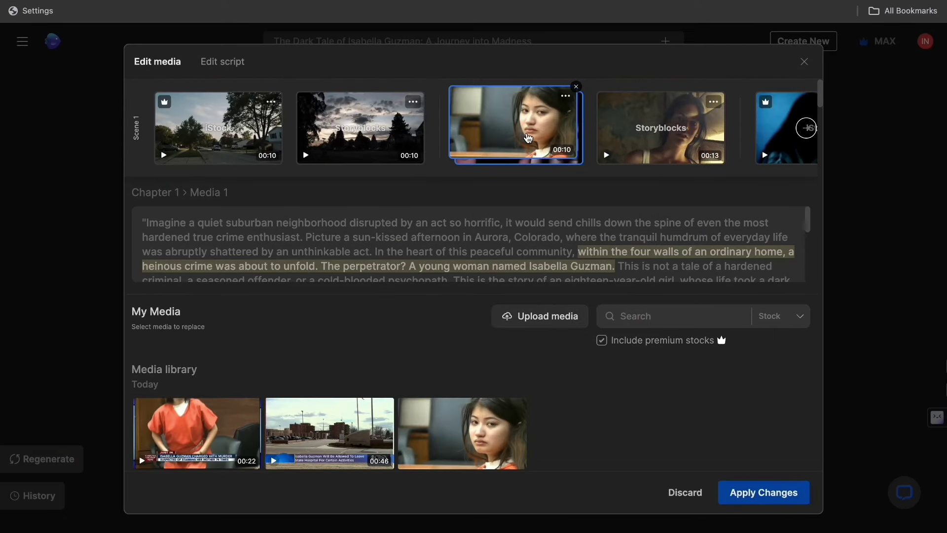
{"action": "scroll", "coordinate": [528, 138], "scroll_direction": "right", "scroll_amount": 2}
{"action": "scroll", "coordinate": [614, 246], "scroll_direction": "down", "scroll_amount": 1}
{"action": "scroll", "coordinate": [655, 156], "scroll_direction": "right", "scroll_amount": 3}
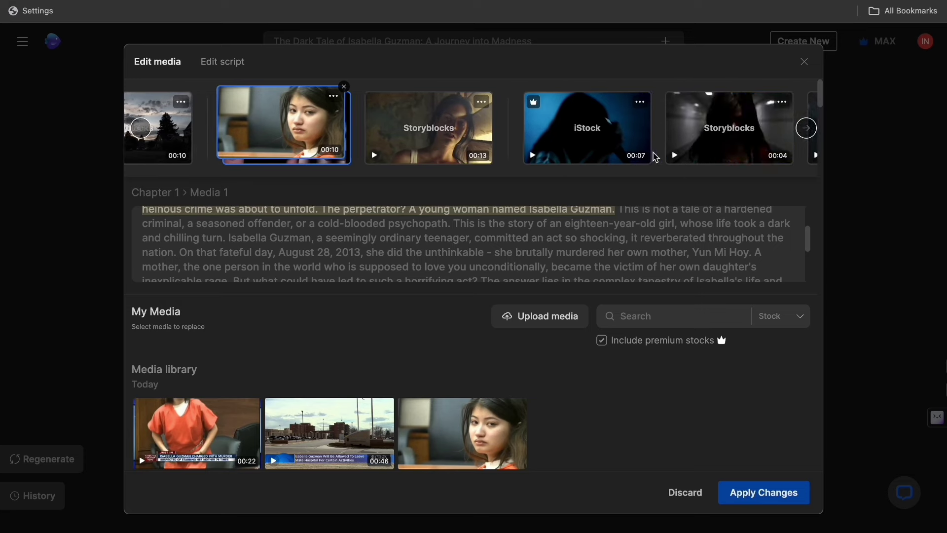
{"action": "scroll", "coordinate": [656, 157], "scroll_direction": "right", "scroll_amount": 1}
{"action": "left_click", "coordinate": [536, 138]}
{"action": "left_click", "coordinate": [370, 128]}
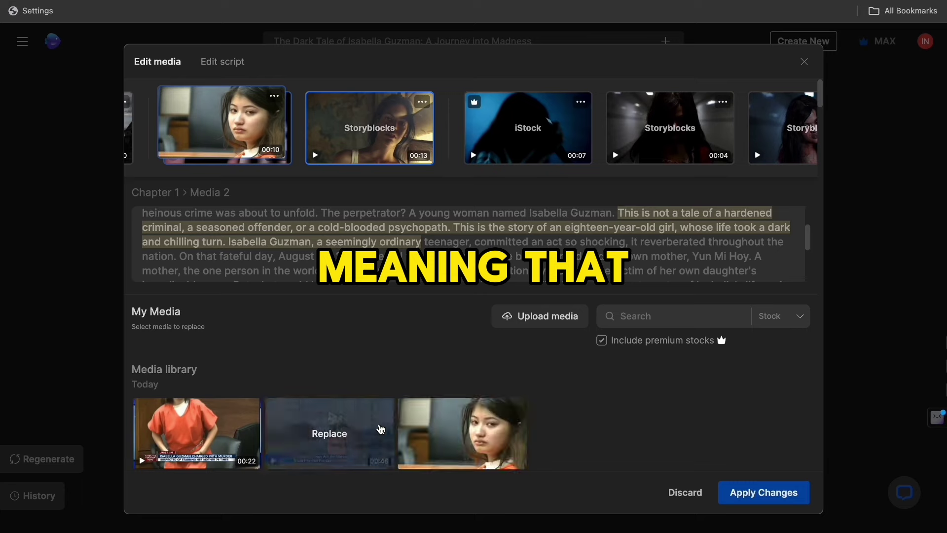
{"action": "left_click", "coordinate": [341, 439]}
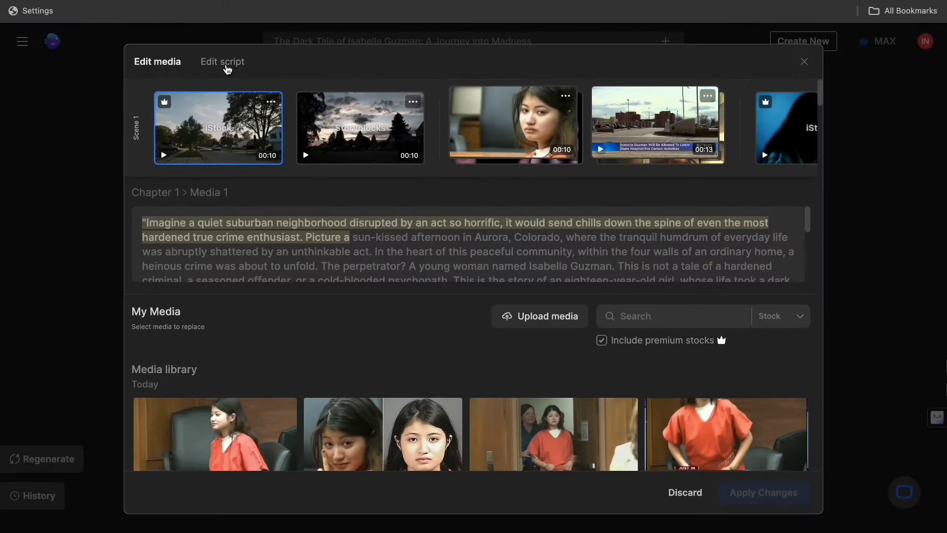
Step: Start the script with 'Who is Isabella Guzman?' and select the opening paragraph text for trimming
{"action": "left_click", "coordinate": [228, 69]}
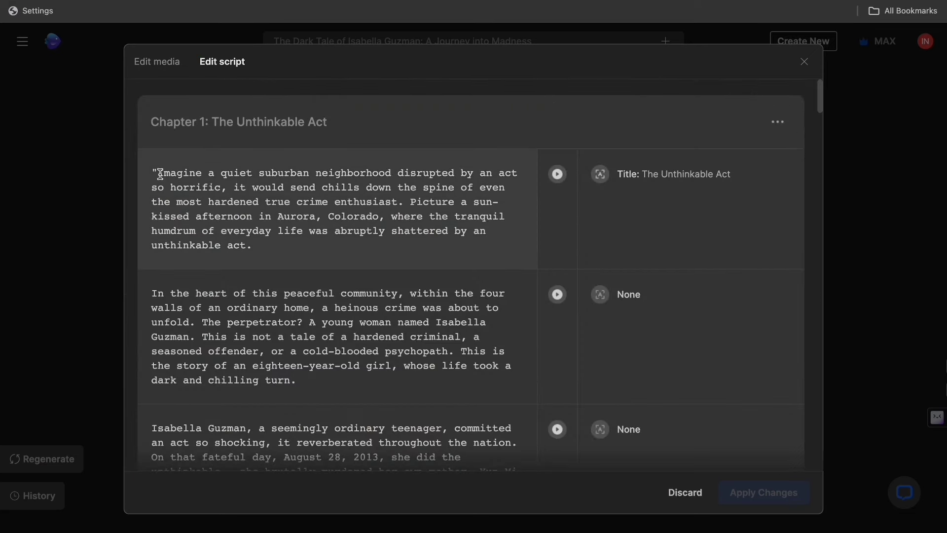
{"action": "type", "text": "WH"}
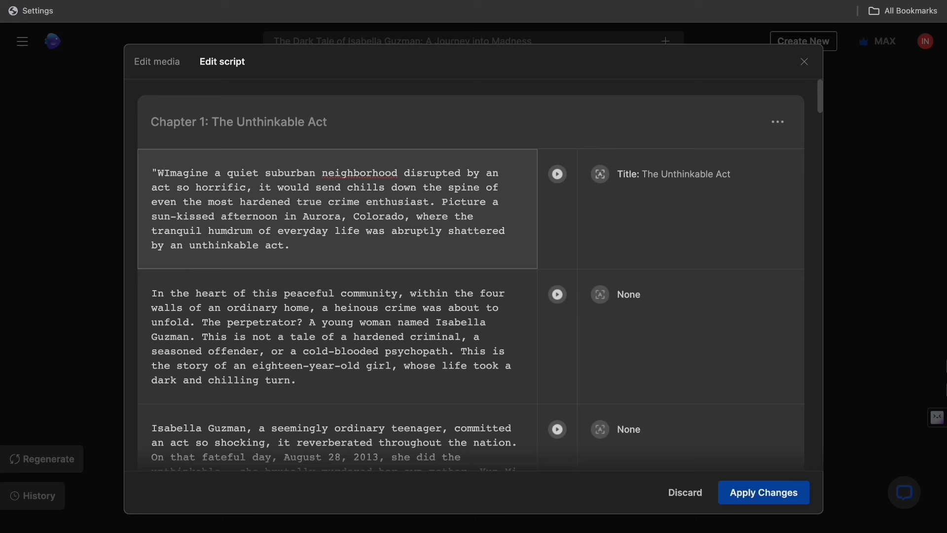
{"action": "type", "text": "ho is Isabella G"}
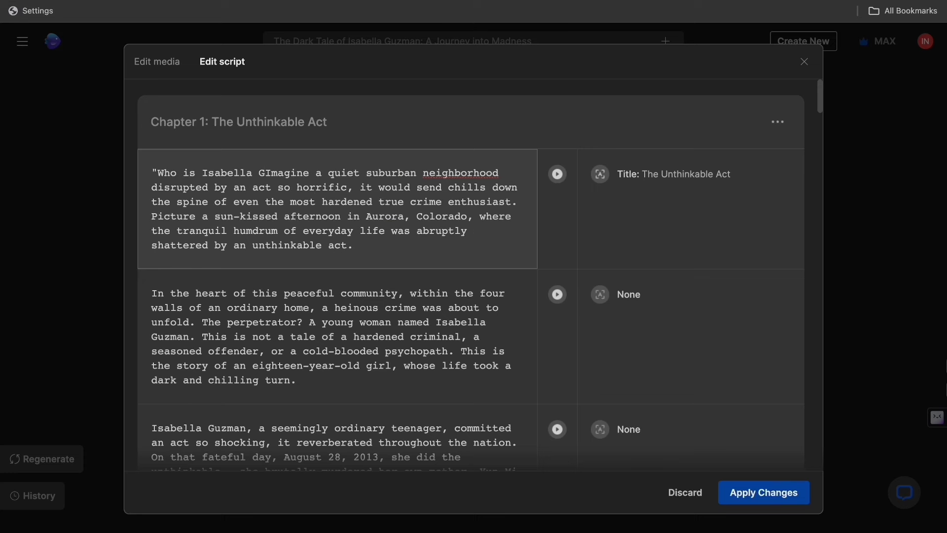
{"action": "type", "text": "uzman?"}
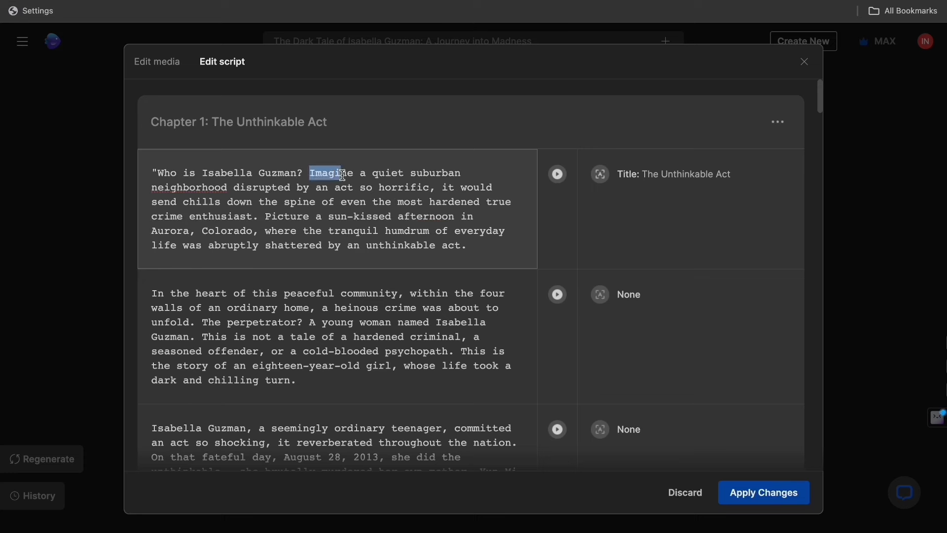
{"action": "left_click_drag", "start_coordinate": [342, 174], "coordinate": [478, 173]}
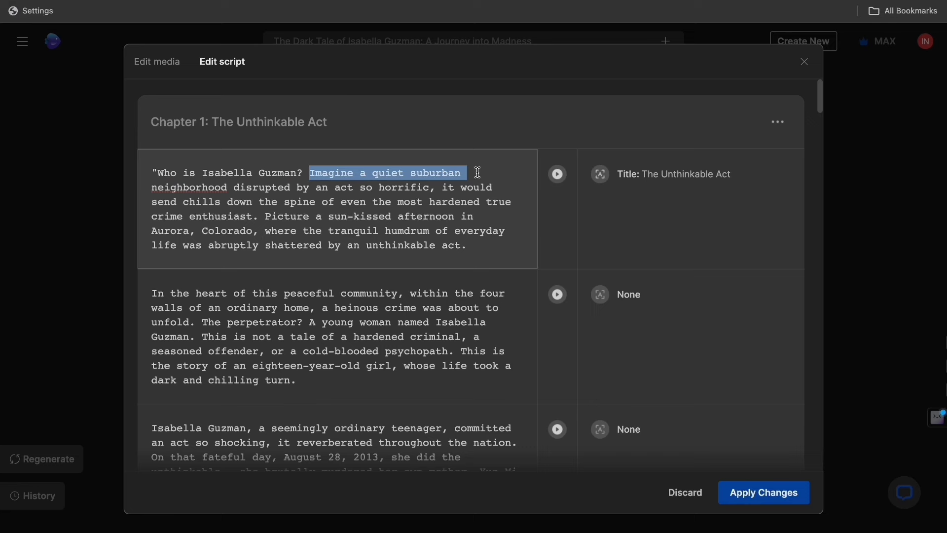
{"action": "left_click", "coordinate": [486, 197]}
{"action": "left_click_drag", "start_coordinate": [475, 255], "coordinate": [342, 202]}
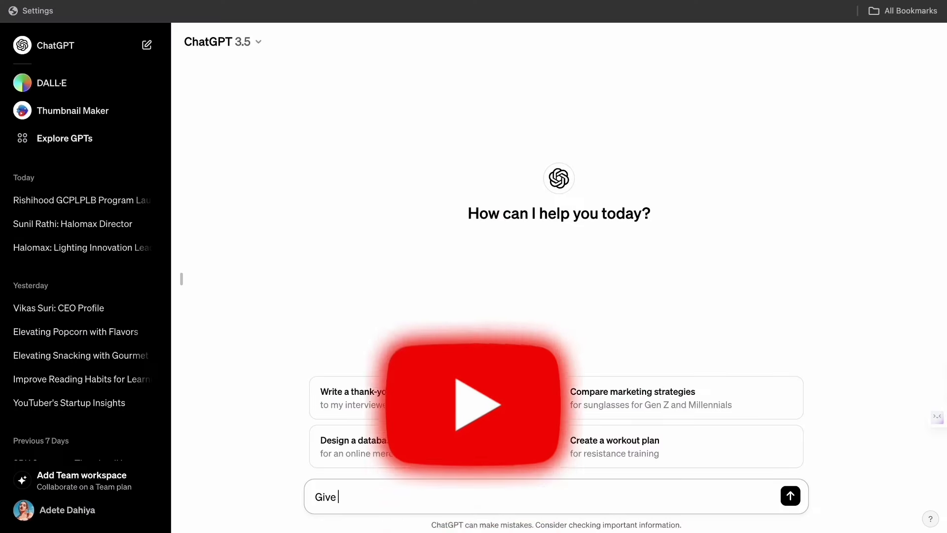
Step: Request a True Crime Detective YouTube channel description, then begin a DALL·E profile image prompt
{"action": "type", "text": "me a youtube channel"}
{"action": "key", "text": "Return"}
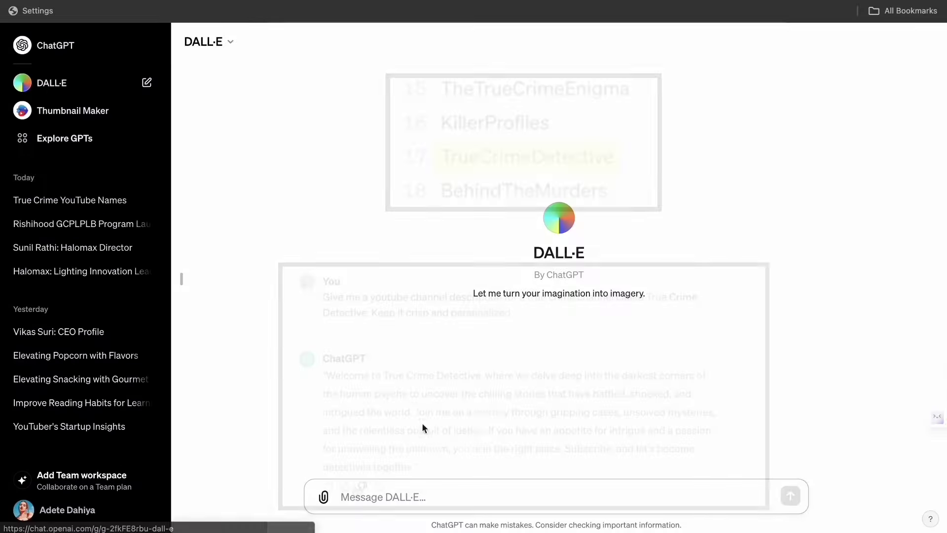
{"action": "type", "text": "Create a pro"}
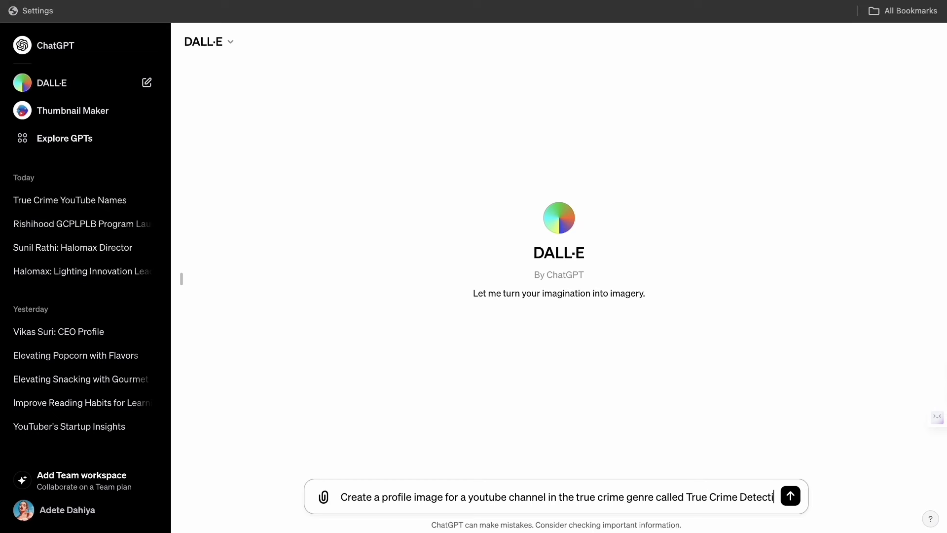
{"action": "type", "text": "ve. Keep it dark and mysterious."}
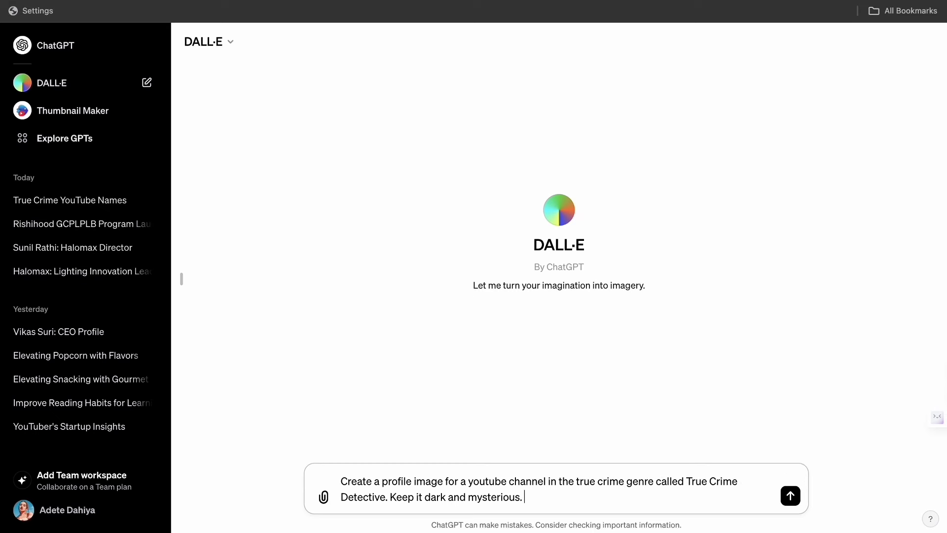
Step: Send the dark, mysterious profile image request to DALL·E and view the second result
{"action": "key", "text": "Return"}
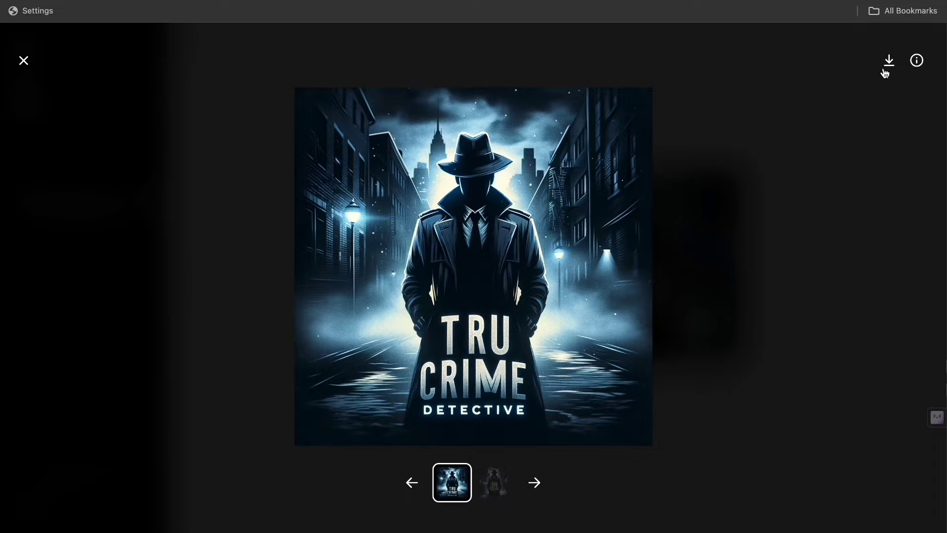
{"action": "key", "text": "Right"}
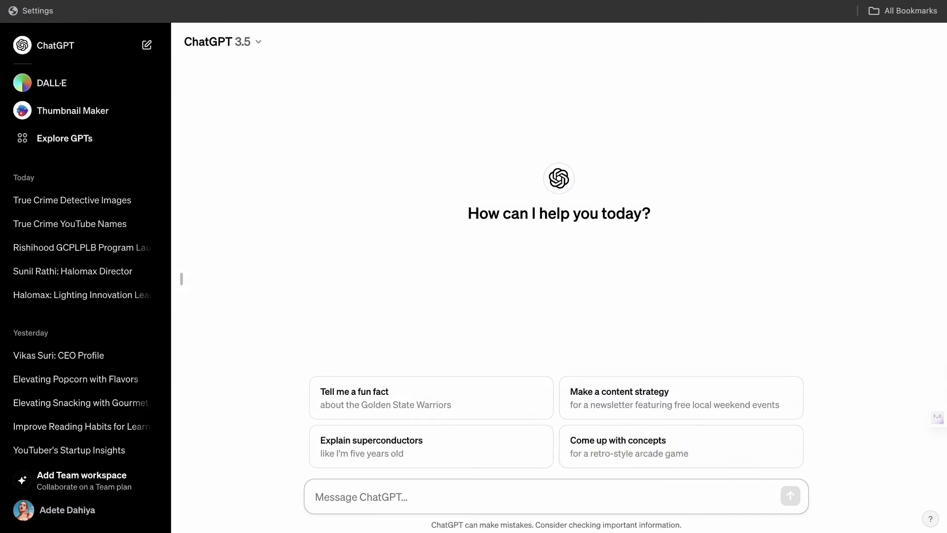
Step: In the Thumbnail Maker GPT, request a dark Isabella Guzman thumbnail with the reference photo attached
{"action": "left_click", "coordinate": [61, 143]}
{"action": "type", "text": "thumbnail maker"}
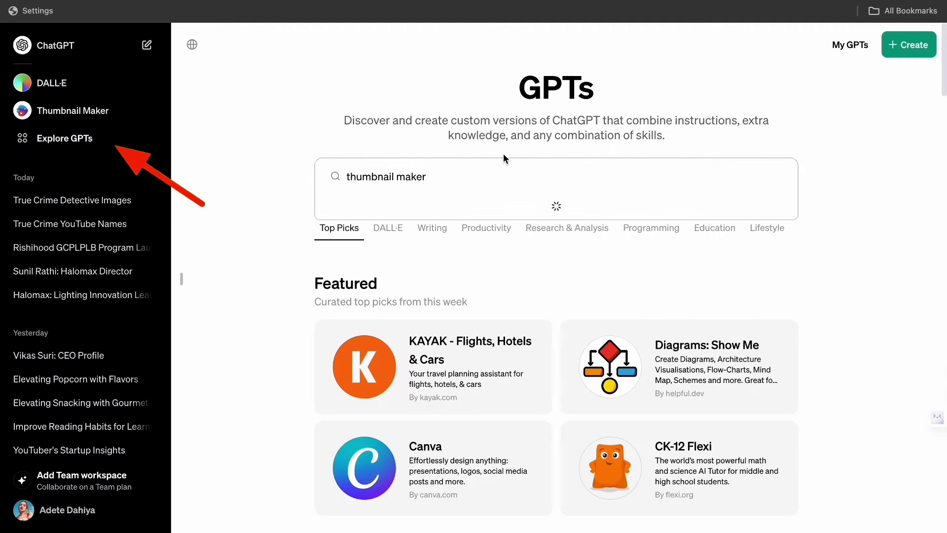
{"action": "left_click", "coordinate": [456, 238]}
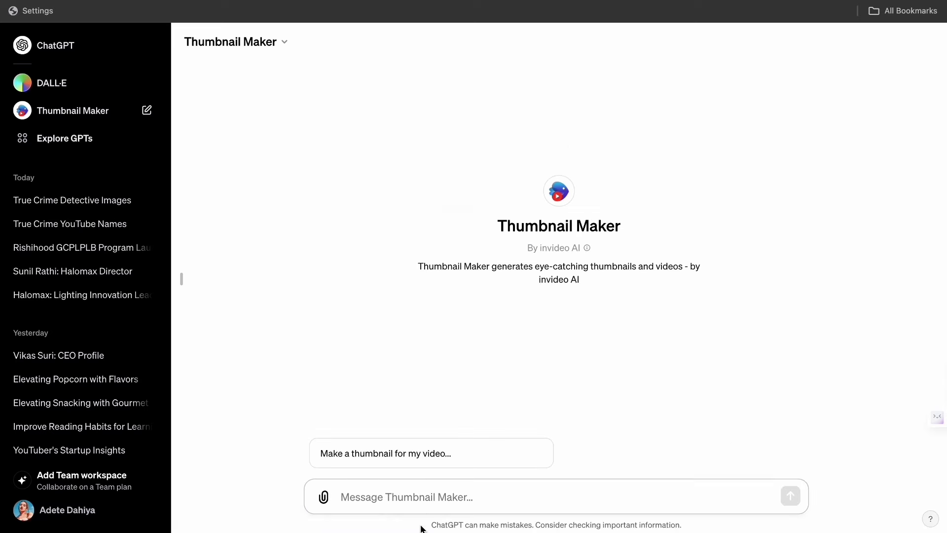
{"action": "type", "text": "Create a dark and mysterious thumbnail for a youtube vid"}
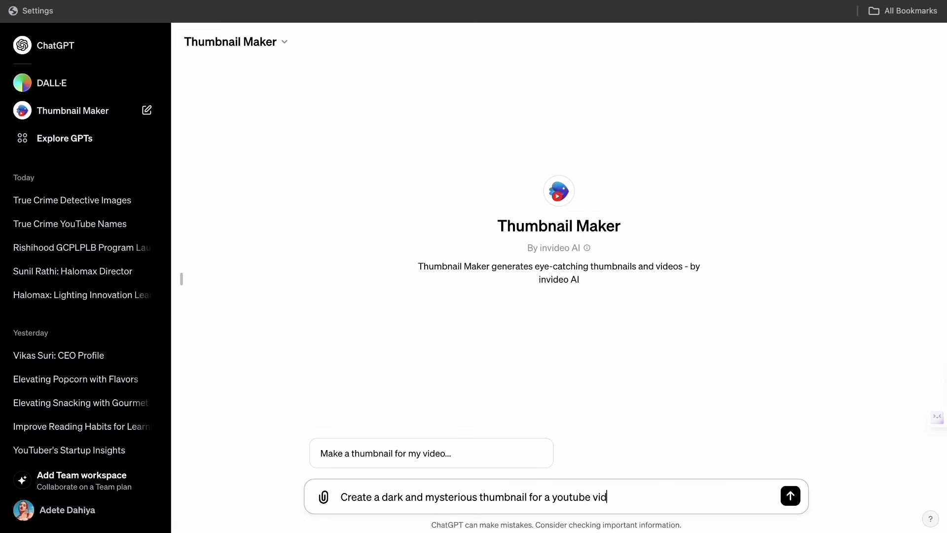
{"action": "type", "text": "ella Guzman\" Create a photo realistic depiction of the photo attached and the a"}
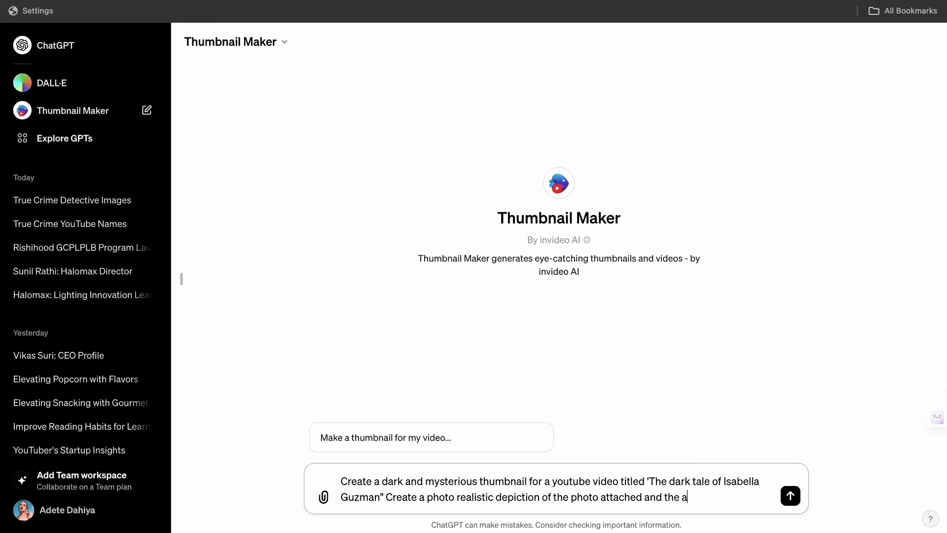
{"action": "key", "text": "BackSpace"}
{"action": "type", "text": "background should depict the story of th"}
{"action": "type", "text": "e murder she committ"}
{"action": "left_click", "coordinate": [323, 497]}
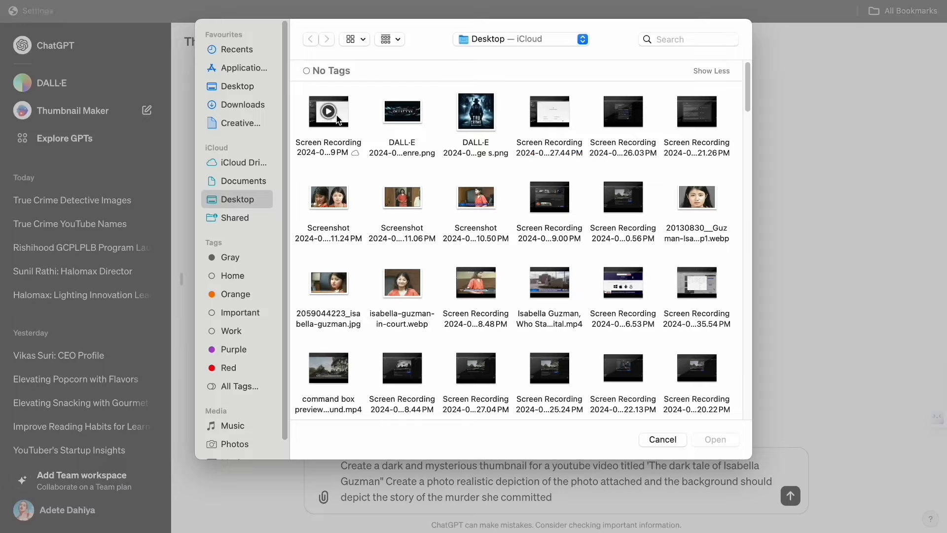
{"action": "double_click", "coordinate": [710, 432]}
{"action": "key", "text": "Return"}
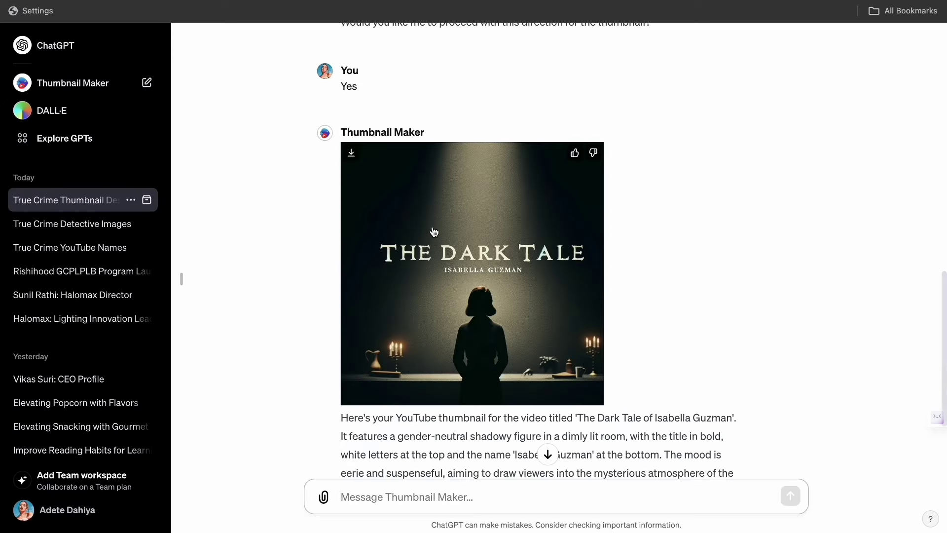
Step: Ask for a gruesome murder background, then a woman figure with bold 'The Dark Tale of Isabella Guzman' title
{"action": "scroll", "coordinate": [434, 232], "scroll_direction": "down", "scroll_amount": 3}
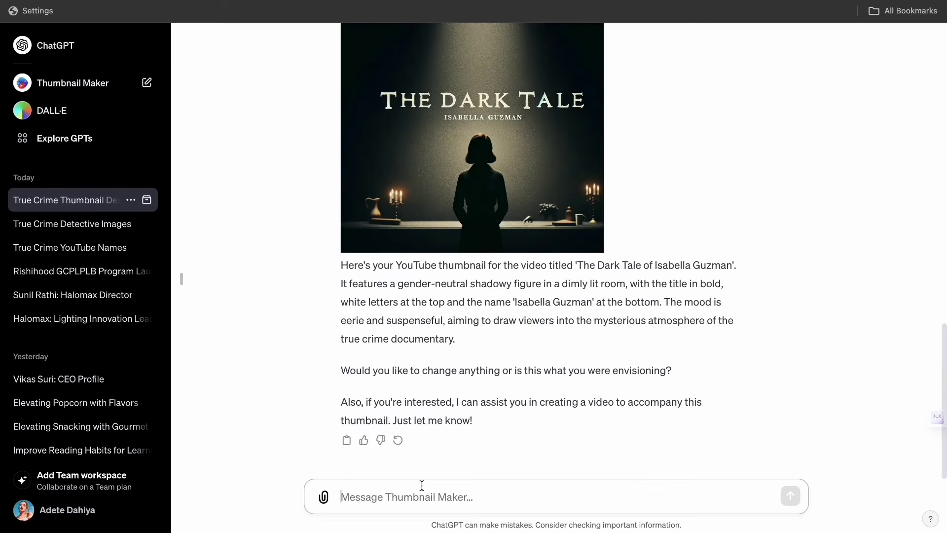
{"action": "type", "text": "Show a gruesom murd"}
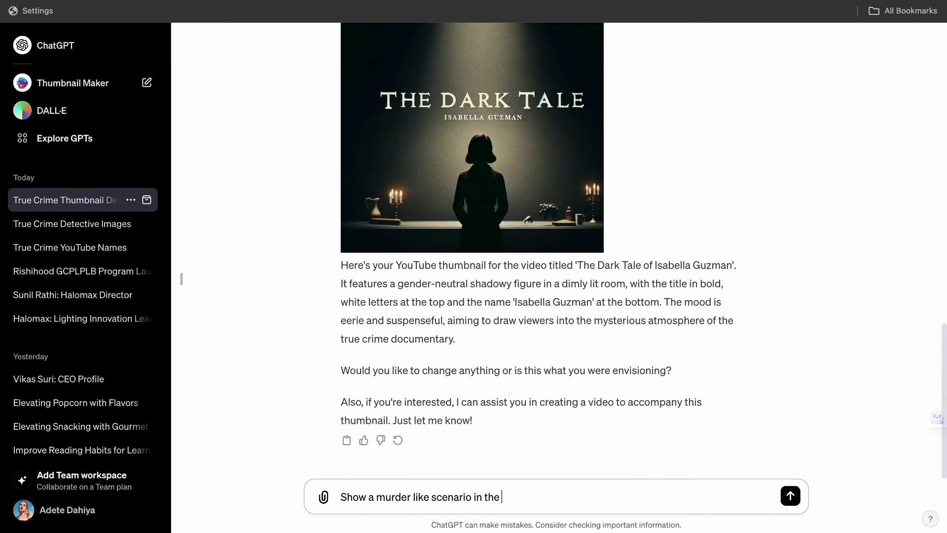
{"action": "type", "text": "background"}
{"action": "key", "text": "Return"}
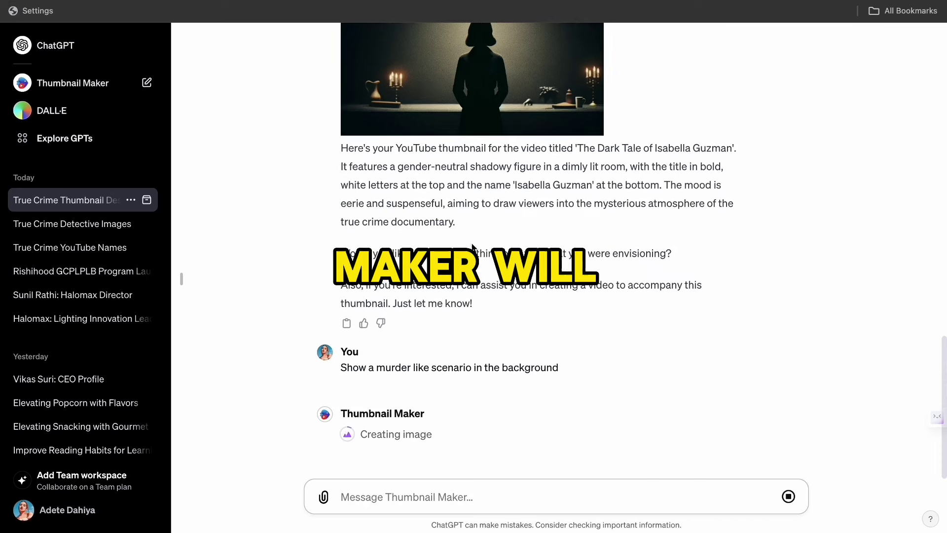
{"action": "scroll", "coordinate": [477, 138], "scroll_direction": "up", "scroll_amount": 4}
{"action": "scroll", "coordinate": [474, 131], "scroll_direction": "down", "scroll_amount": 4}
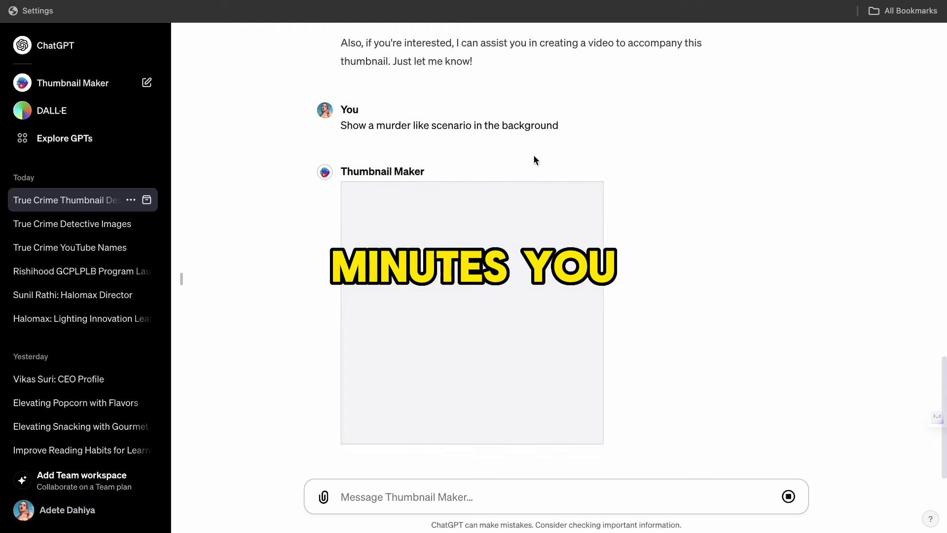
{"action": "type", "text": "Make the figure a woman "}
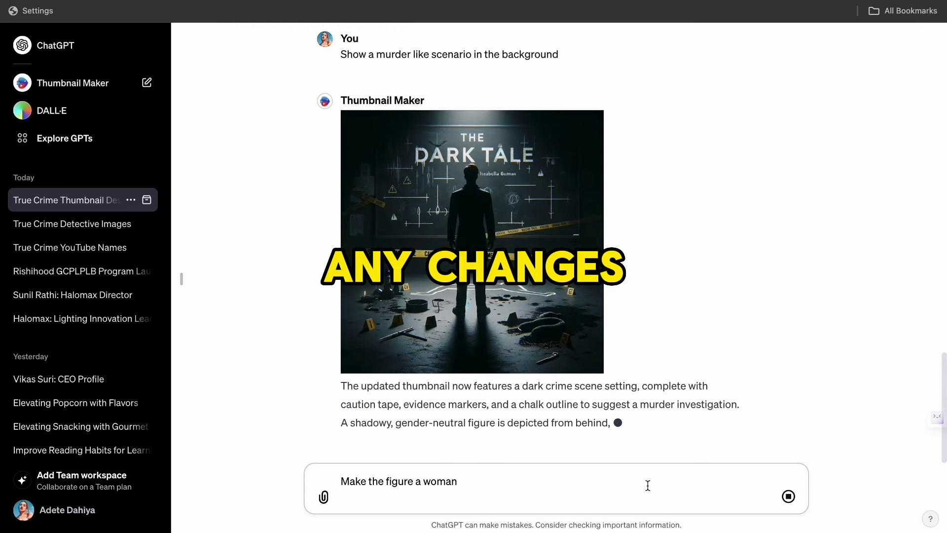
{"action": "type", "text": "and write the full text in bold:"}
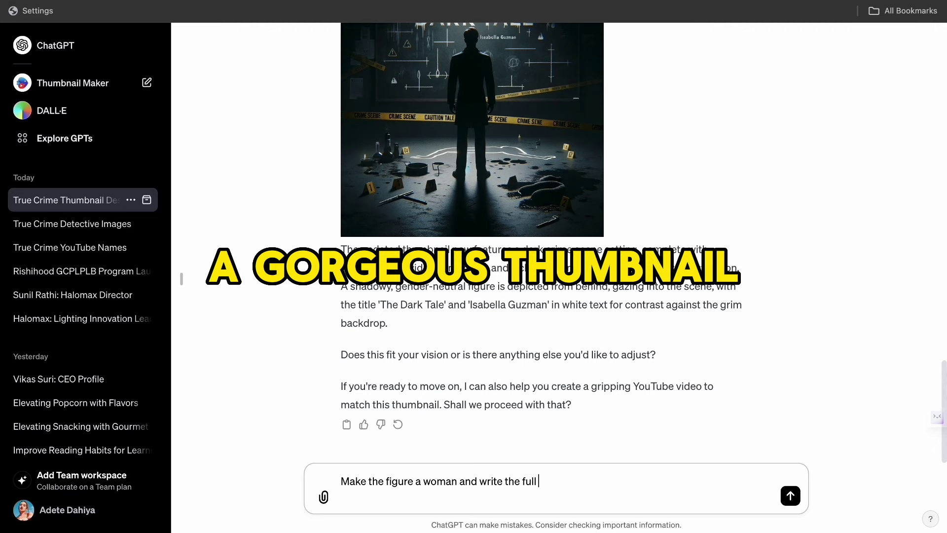
{"action": "type", "text": " The Dark Tale of Isabella Guzman"}
{"action": "key", "text": "Return"}
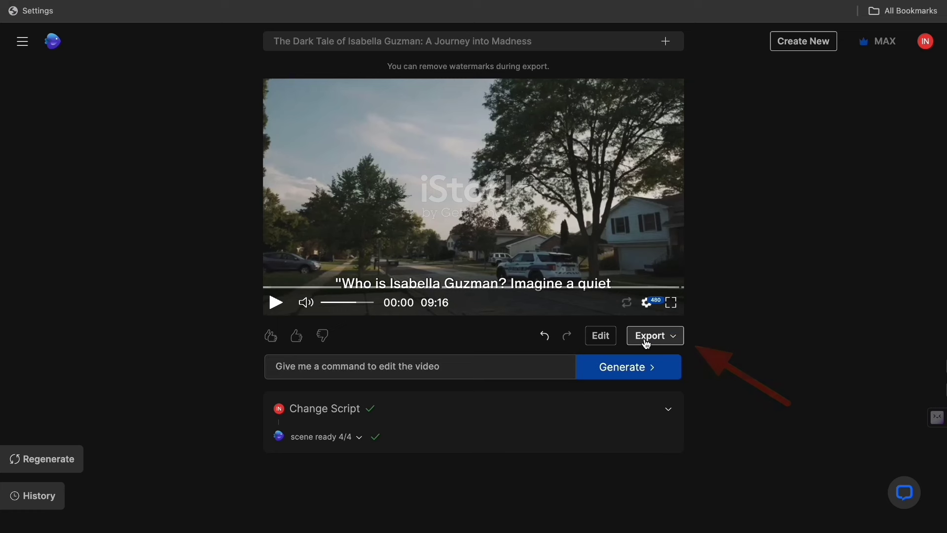
Step: Export the video for YouTube at 1080p with no watermarks and no branding
{"action": "left_click", "coordinate": [646, 340]}
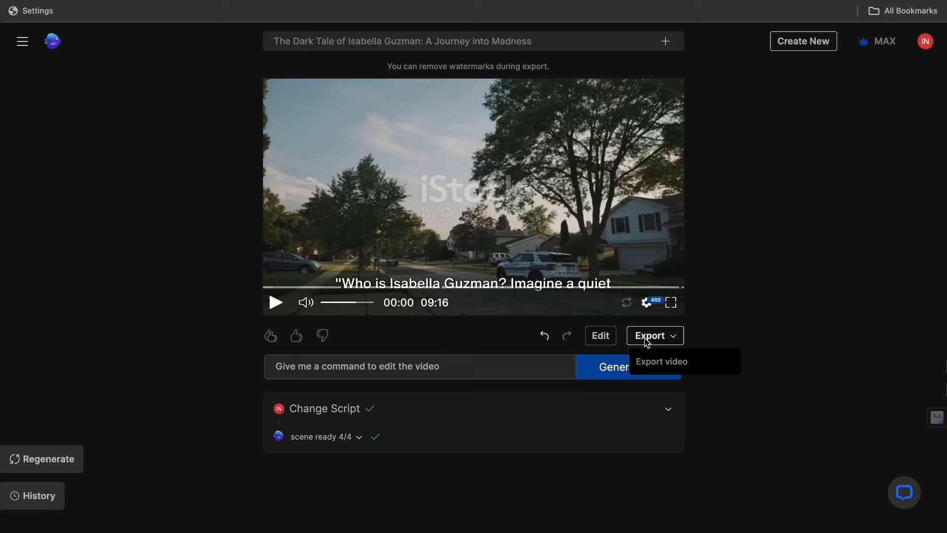
{"action": "left_click", "coordinate": [660, 363]}
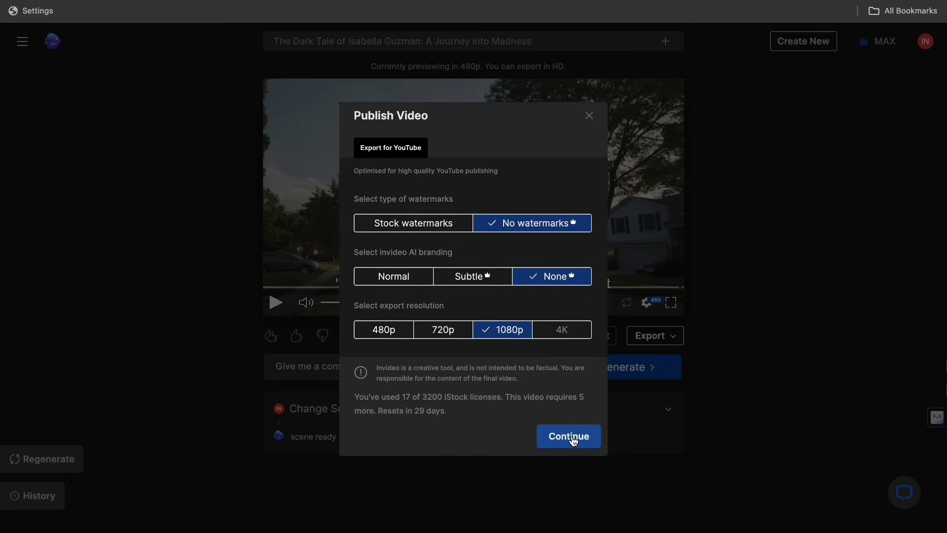
{"action": "left_click", "coordinate": [573, 440]}
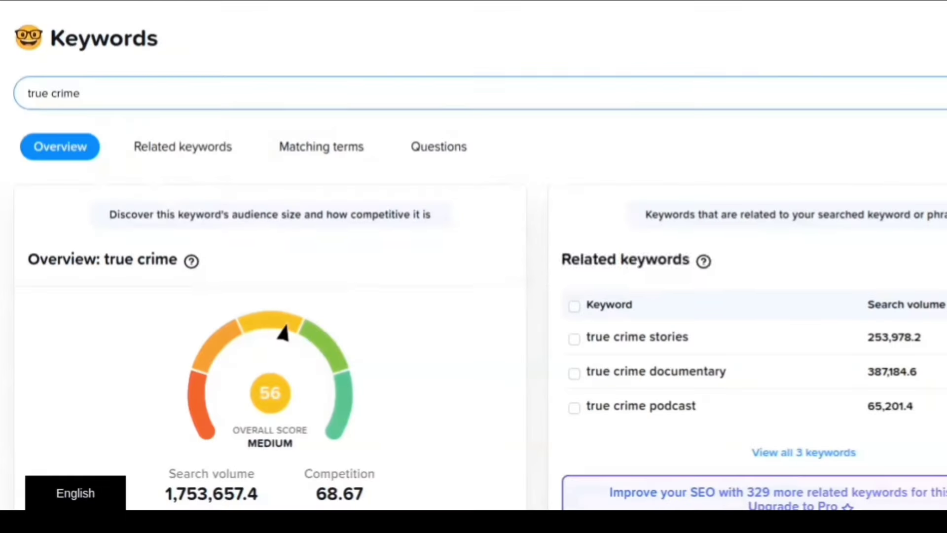
Step: Scroll vidIQ's true crime keyword overview, then search YouTube for 'true crime stories'
{"action": "scroll", "coordinate": [474, 266], "scroll_direction": "down", "scroll_amount": 2}
{"action": "scroll", "coordinate": [473, 267], "scroll_direction": "down", "scroll_amount": 3}
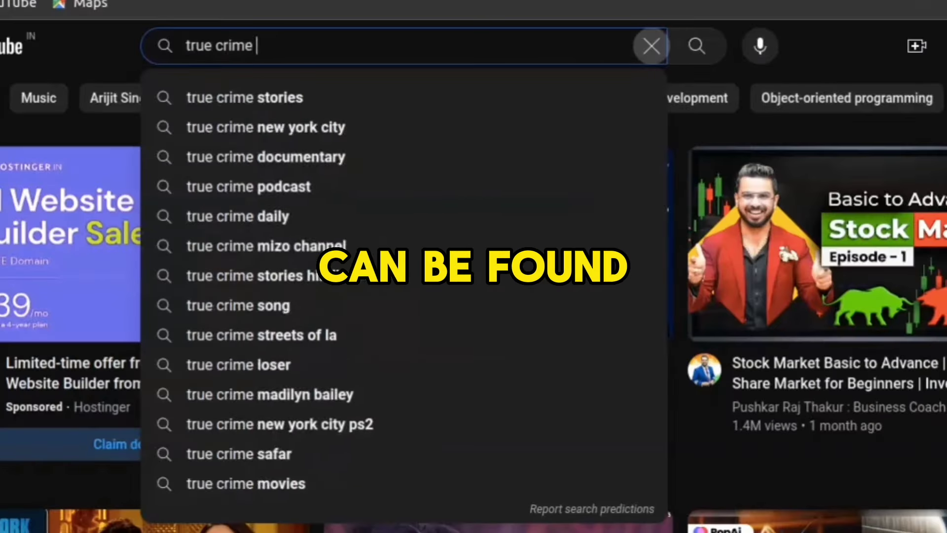
{"action": "type", "text": "stories"}
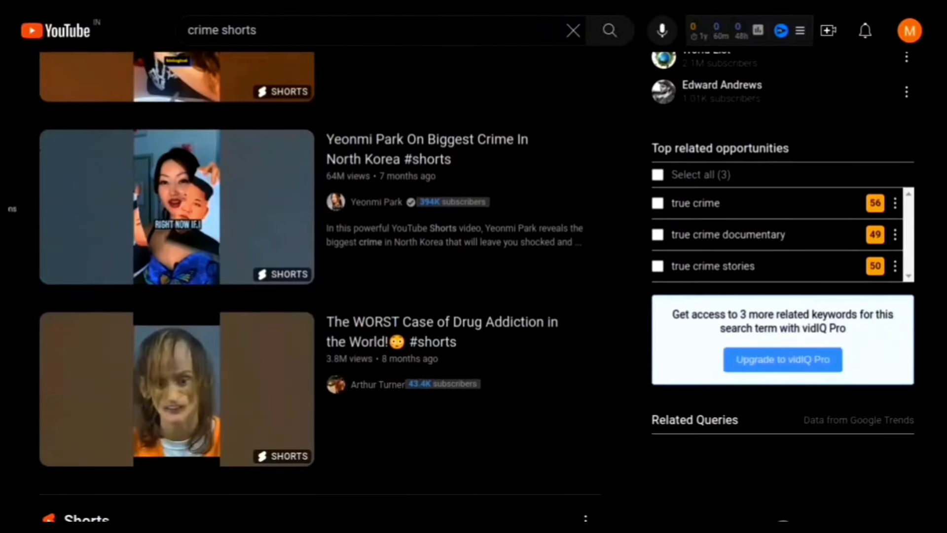
{"action": "scroll", "coordinate": [326, 286], "scroll_direction": "down", "scroll_amount": 2}
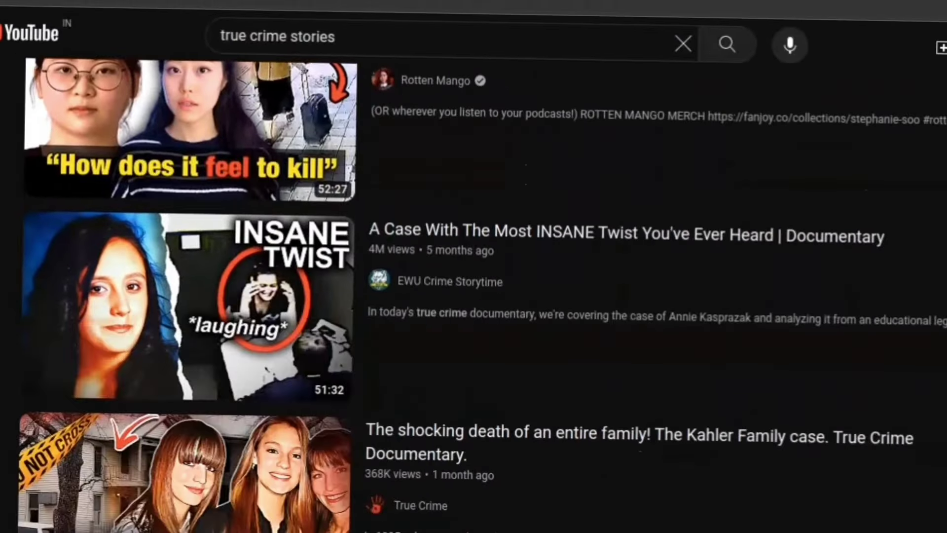
{"action": "scroll", "coordinate": [474, 295], "scroll_direction": "down", "scroll_amount": 5}
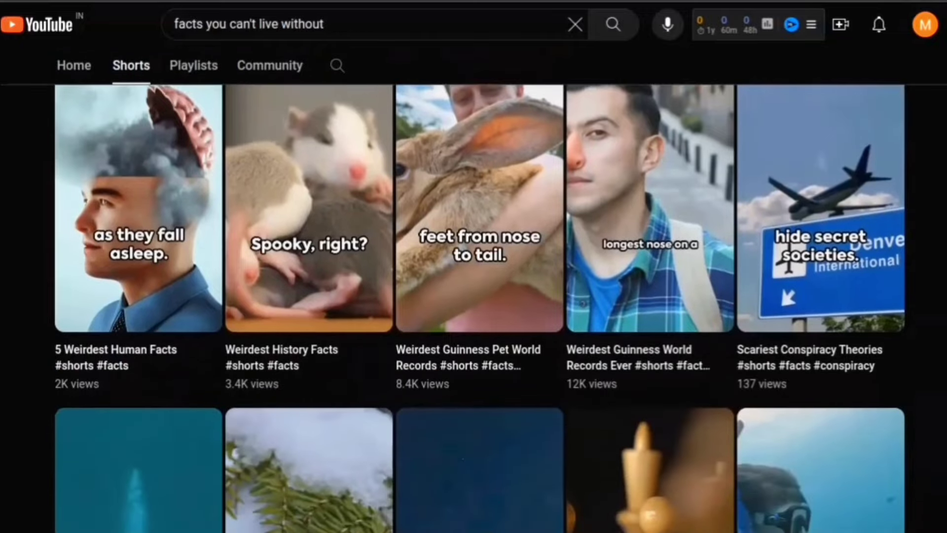
{"action": "scroll", "coordinate": [479, 308], "scroll_direction": "down", "scroll_amount": 6}
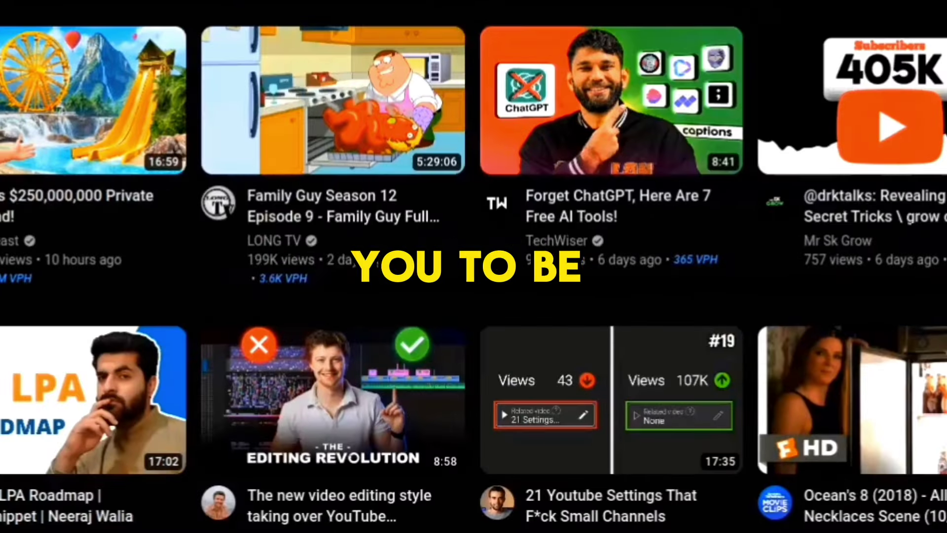
Step: Scroll through crime shorts results, a channel's Shorts and the home feed's Shorts rows
{"action": "scroll", "coordinate": [474, 266], "scroll_direction": "down", "scroll_amount": 10}
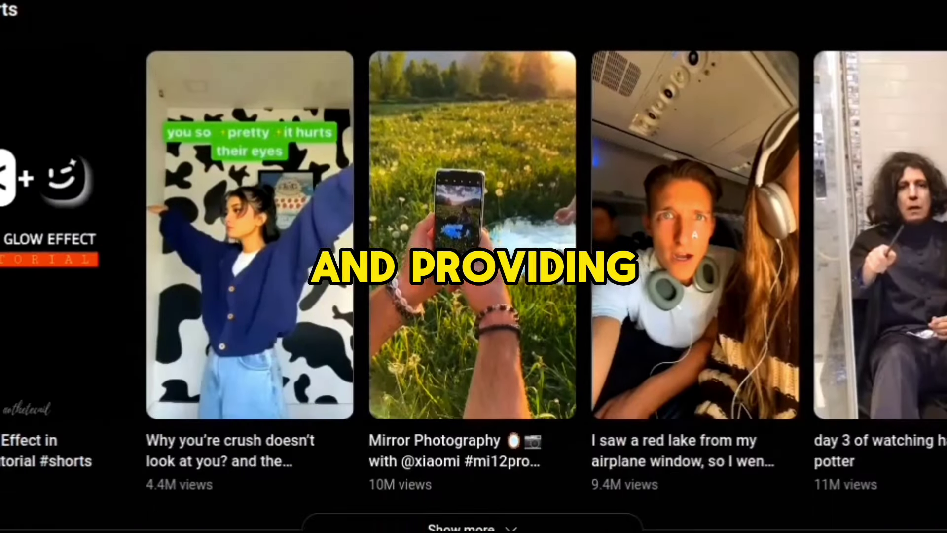
{"action": "scroll", "coordinate": [473, 266], "scroll_direction": "down", "scroll_amount": 10}
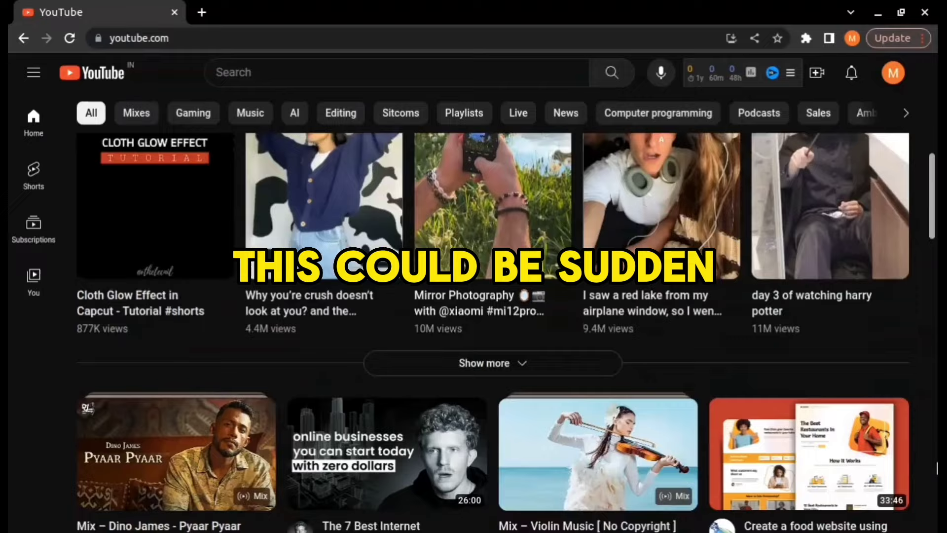
{"action": "scroll", "coordinate": [473, 296], "scroll_direction": "down", "scroll_amount": 10}
{"action": "scroll", "coordinate": [493, 330], "scroll_direction": "down", "scroll_amount": 1}
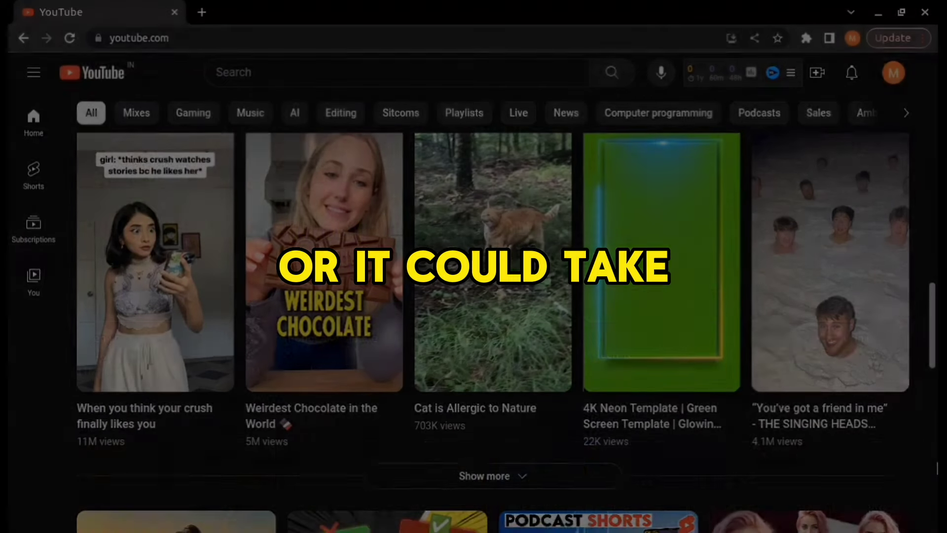